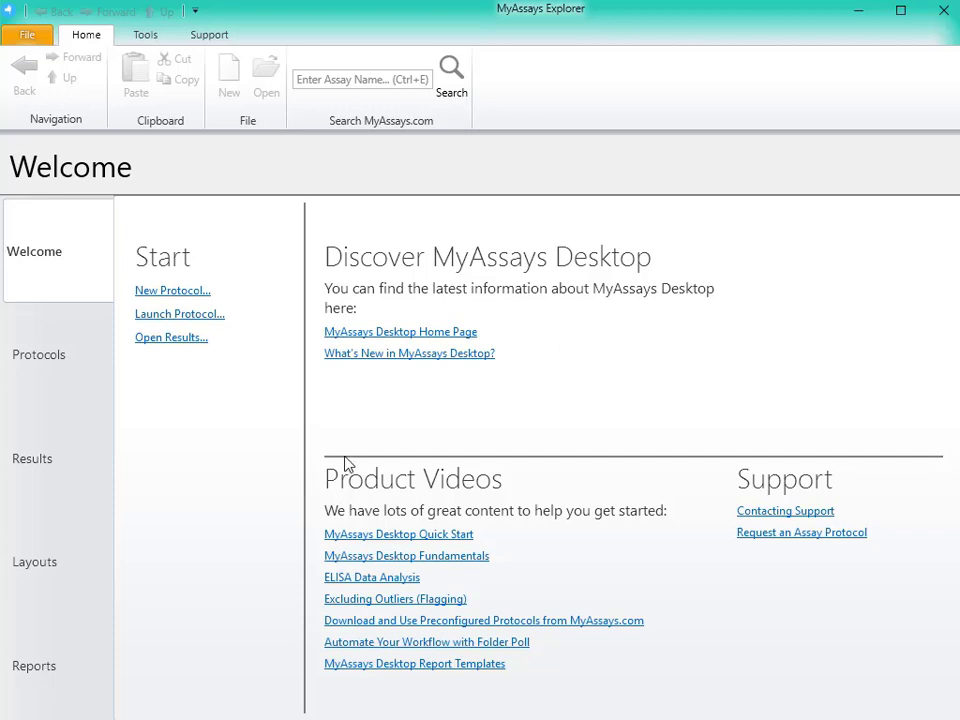
Browse the protocol list and view the Multiplex protocol's description
{"action": "left_click", "coordinate": [85, 354]}
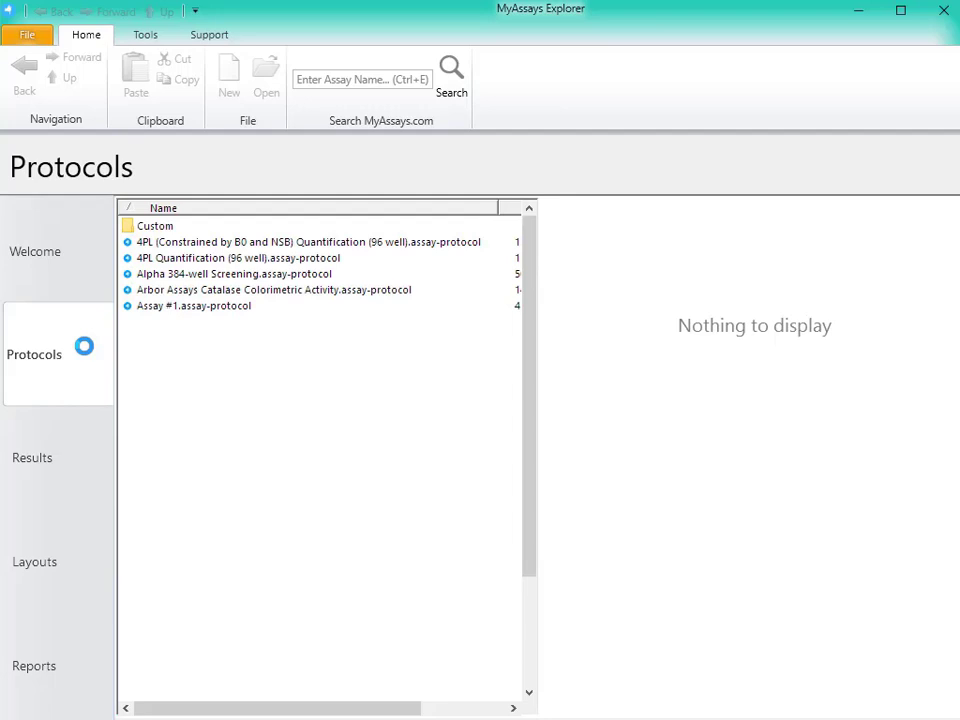
{"action": "scroll", "coordinate": [272, 426], "scroll_direction": "down", "scroll_amount": 3}
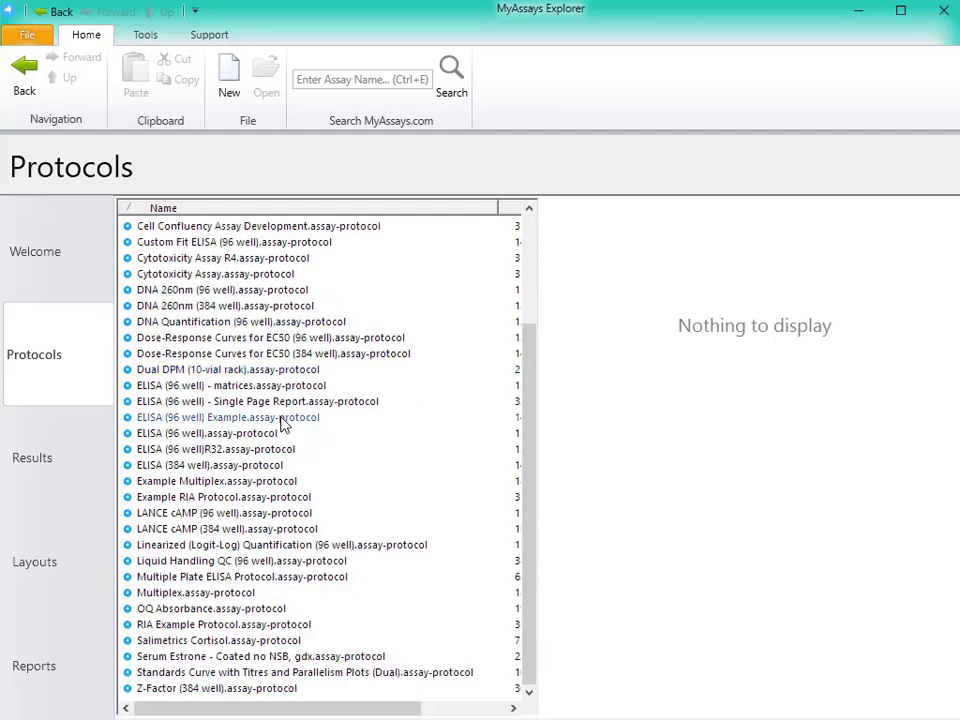
{"action": "left_click", "coordinate": [252, 596]}
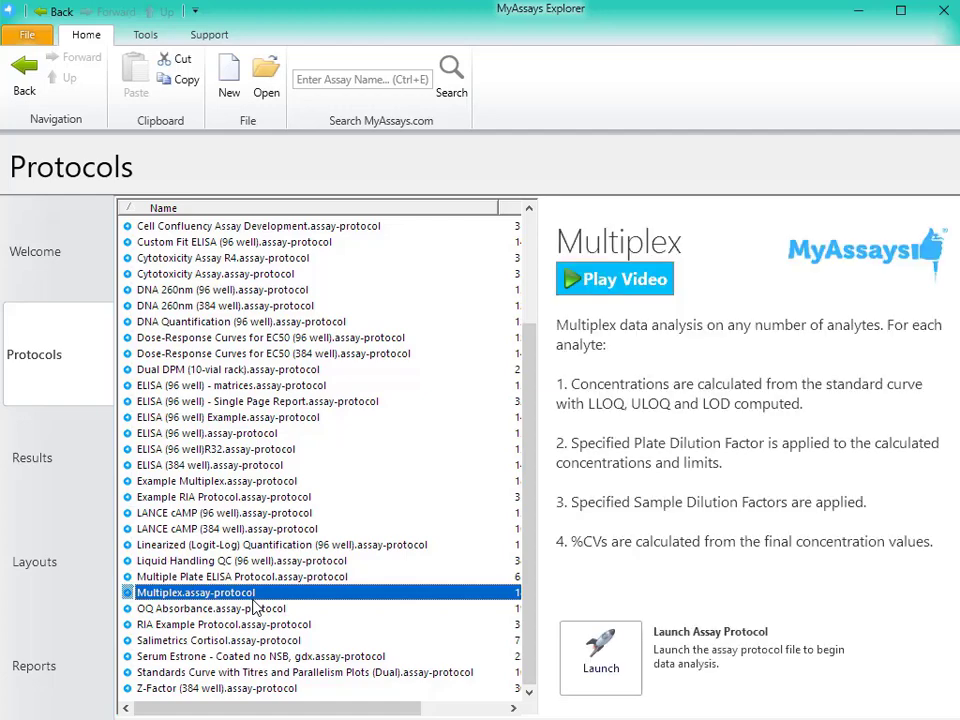
Abandon a new multiplex protocol wizard, then open Multiplex.assay-protocol for analysis
{"action": "left_click", "coordinate": [77, 278]}
{"action": "left_click", "coordinate": [187, 296]}
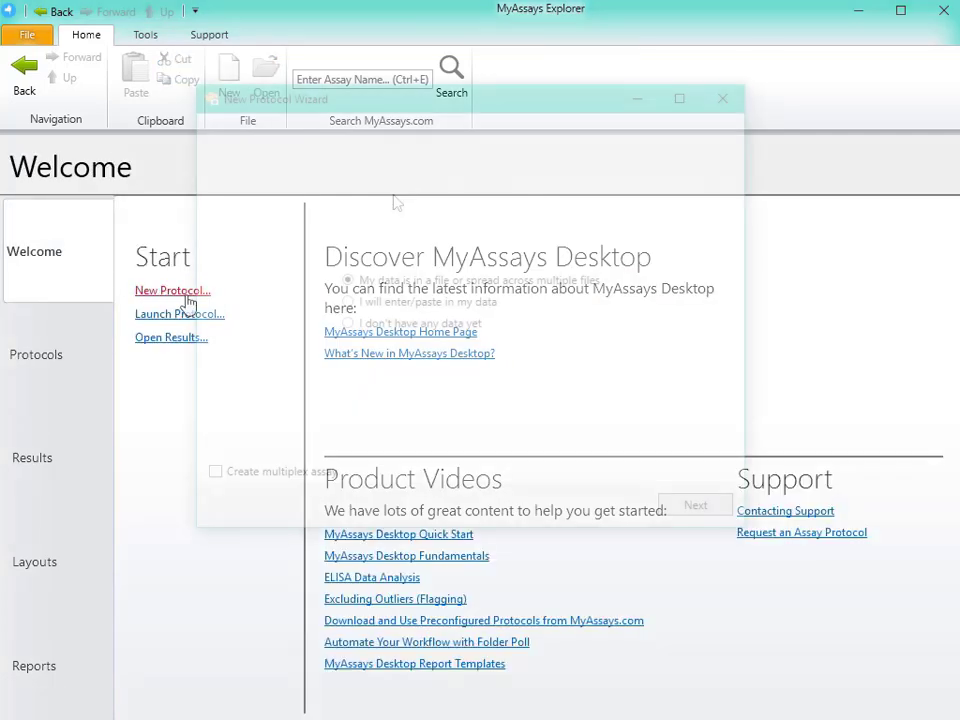
{"action": "left_click", "coordinate": [270, 473]}
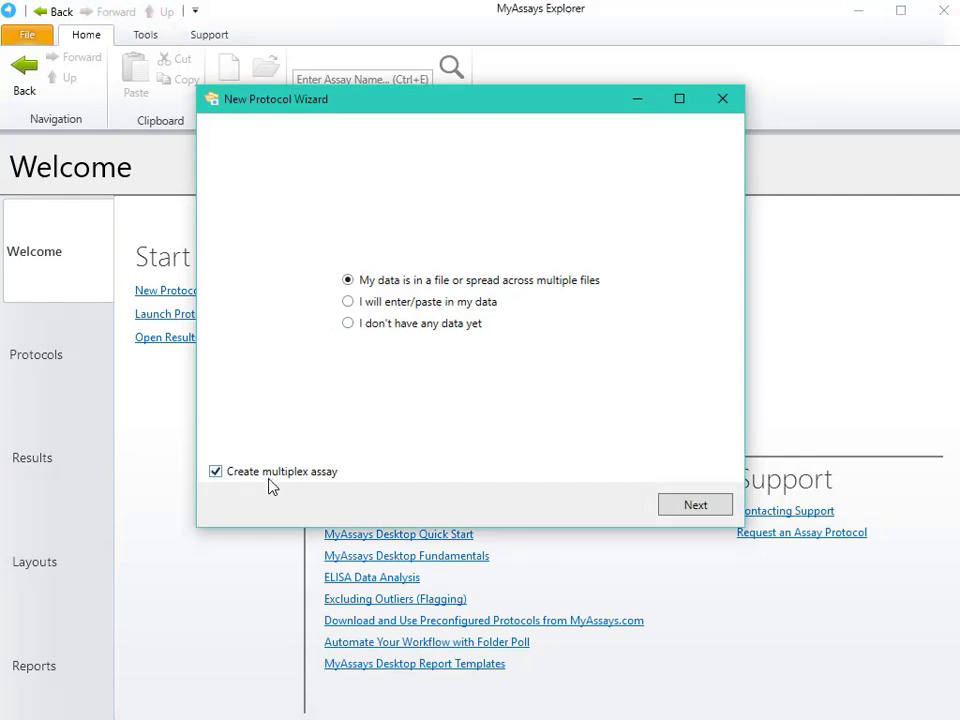
{"action": "left_click", "coordinate": [723, 98]}
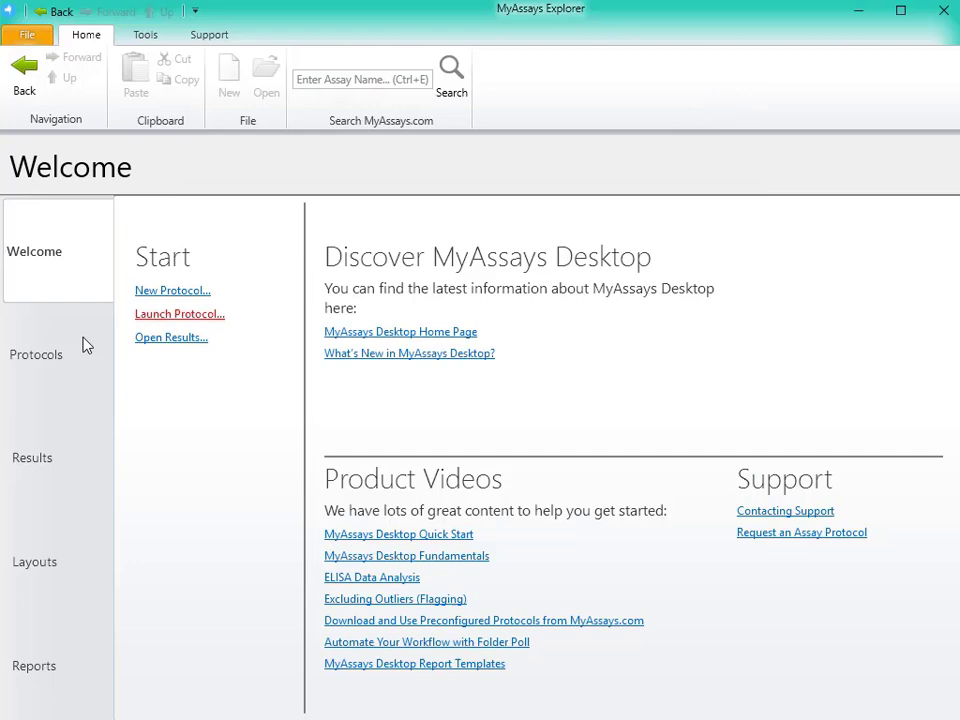
{"action": "left_click", "coordinate": [75, 349]}
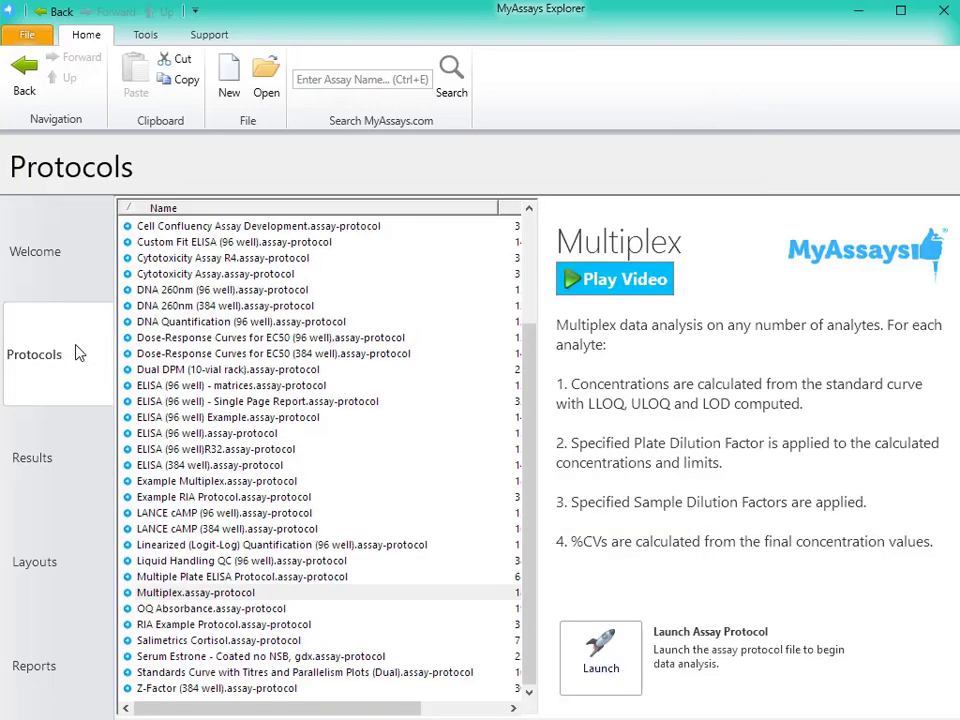
{"action": "double_click", "coordinate": [188, 594]}
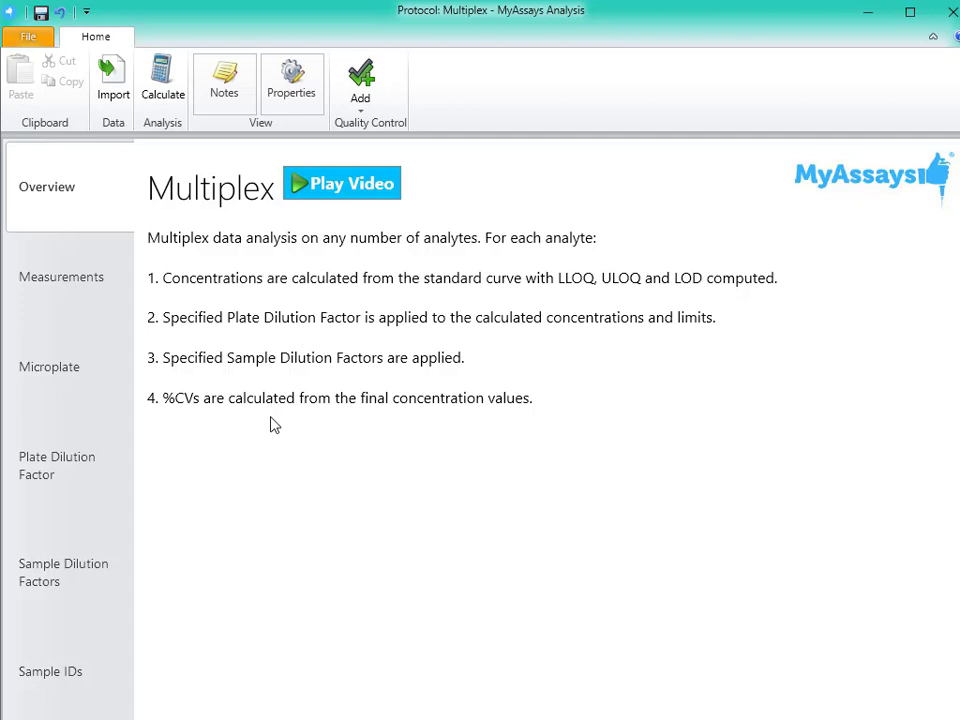
Show the Measurements page with Analytes 1–3 readings, closing the Import Wizard without importing
{"action": "left_click", "coordinate": [98, 300]}
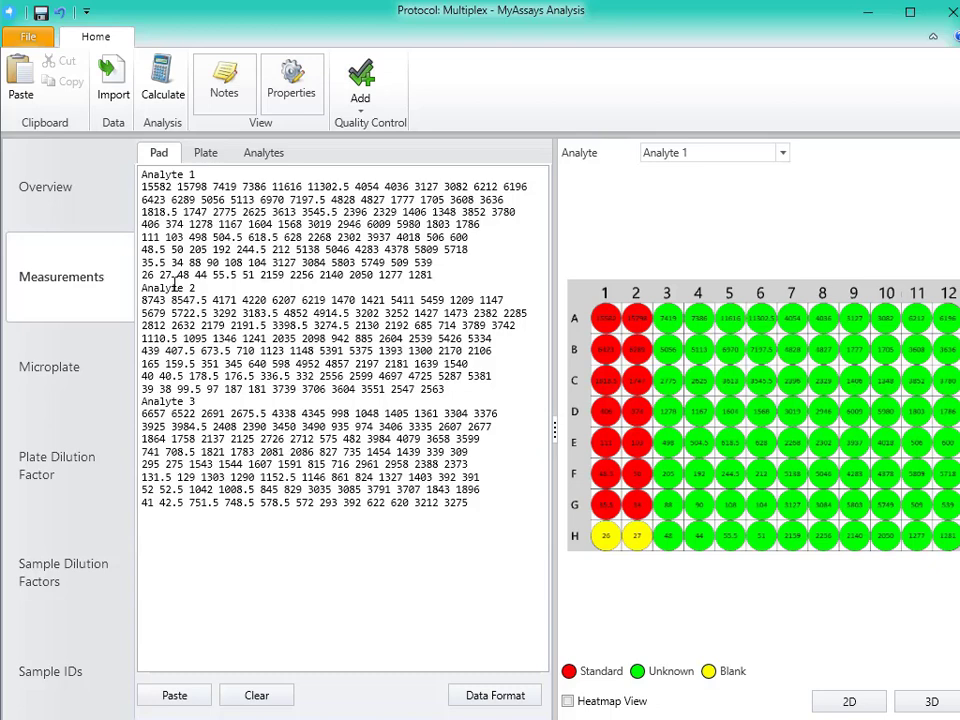
{"action": "left_click", "coordinate": [116, 96]}
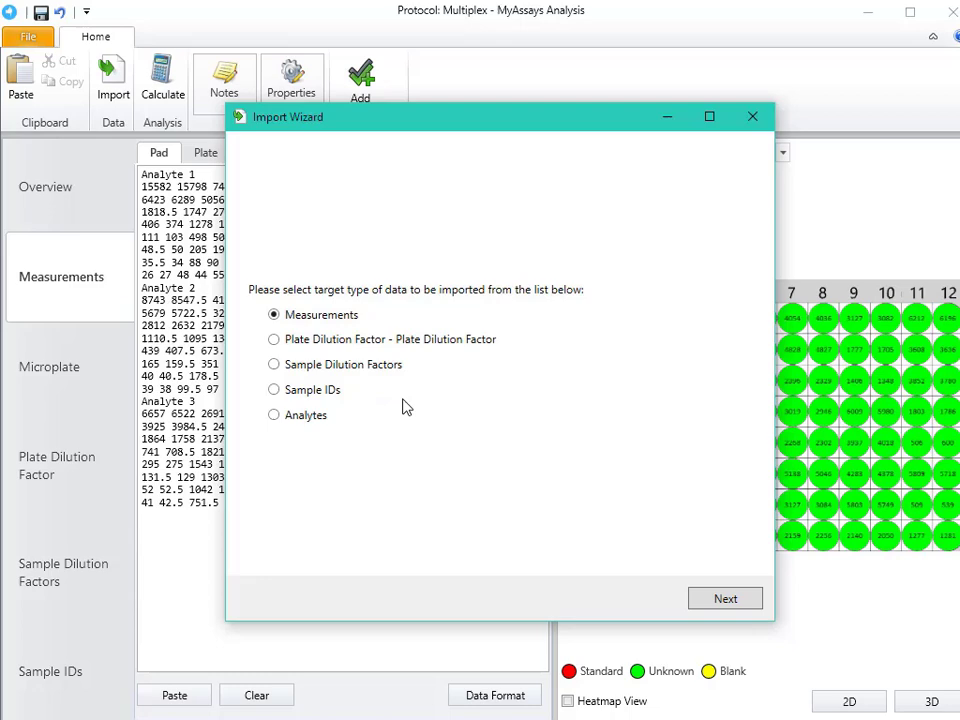
{"action": "left_click", "coordinate": [752, 117]}
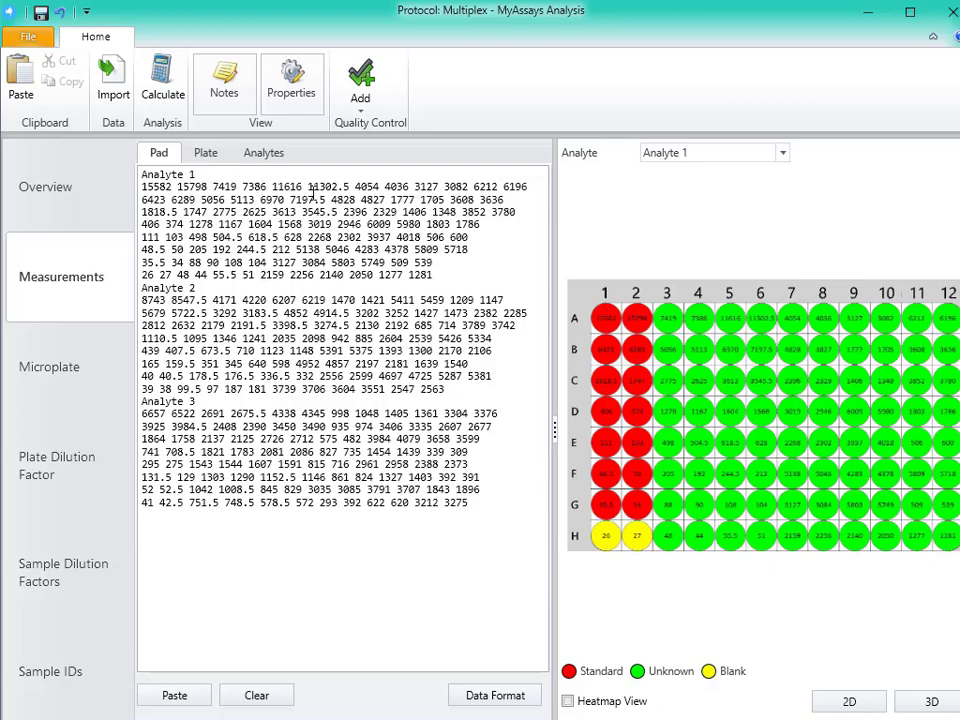
{"action": "left_click", "coordinate": [745, 160]}
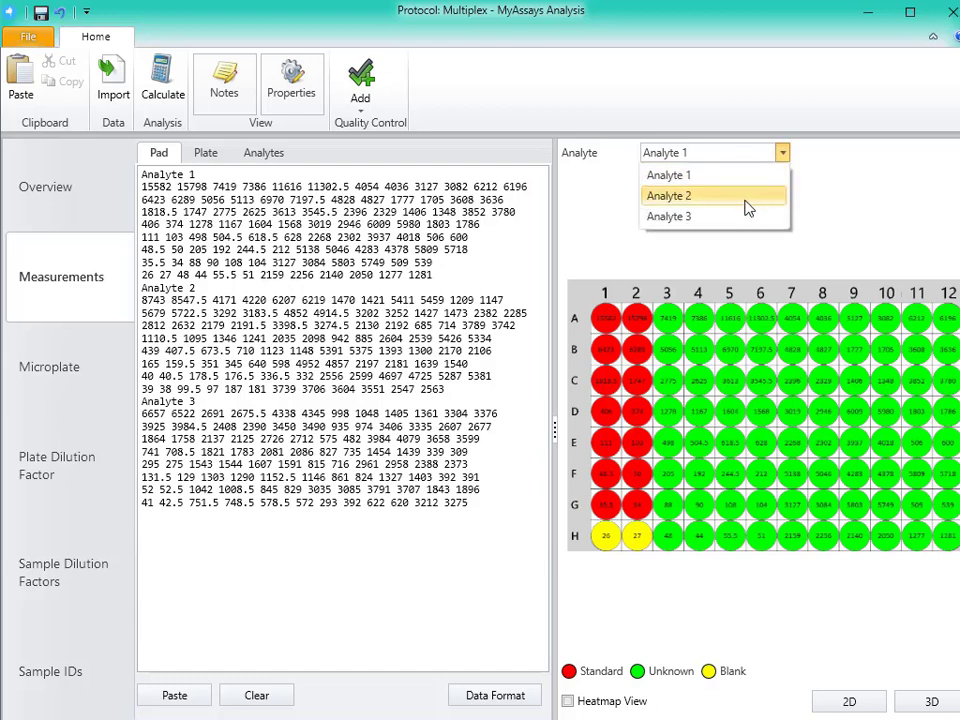
{"action": "left_click", "coordinate": [853, 245]}
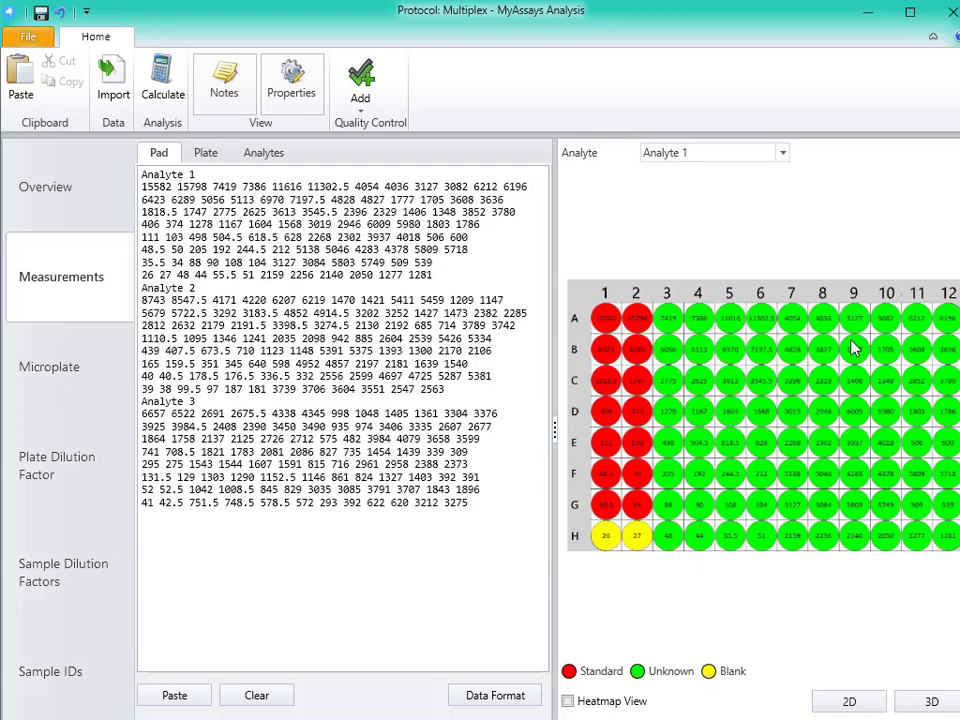
{"action": "left_click", "coordinate": [931, 707]}
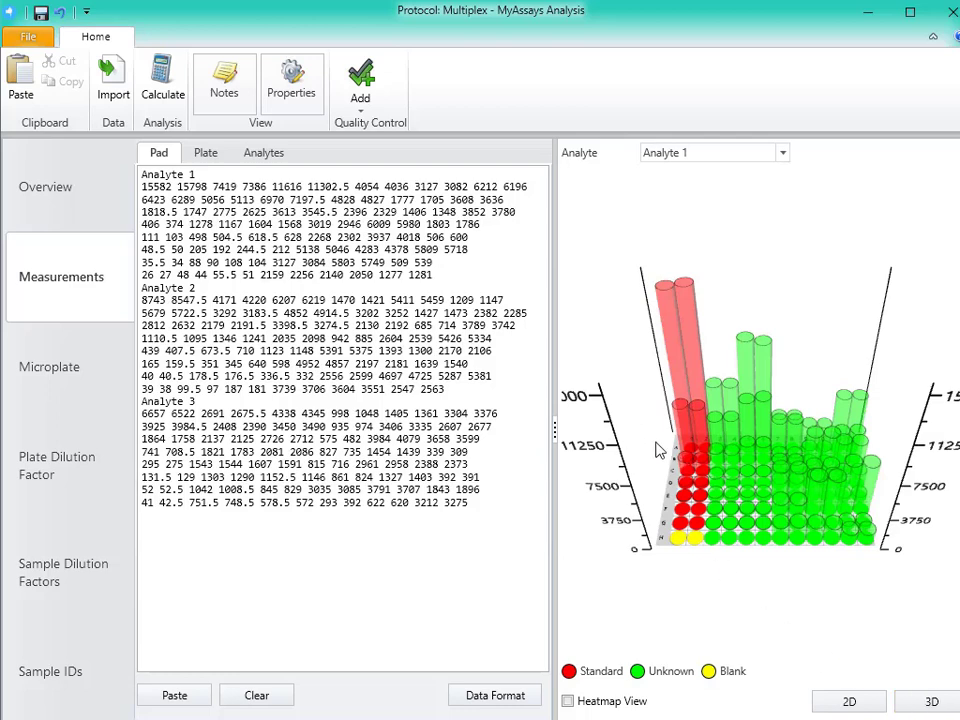
{"action": "left_click_drag", "start_coordinate": [658, 446], "coordinate": [853, 546]}
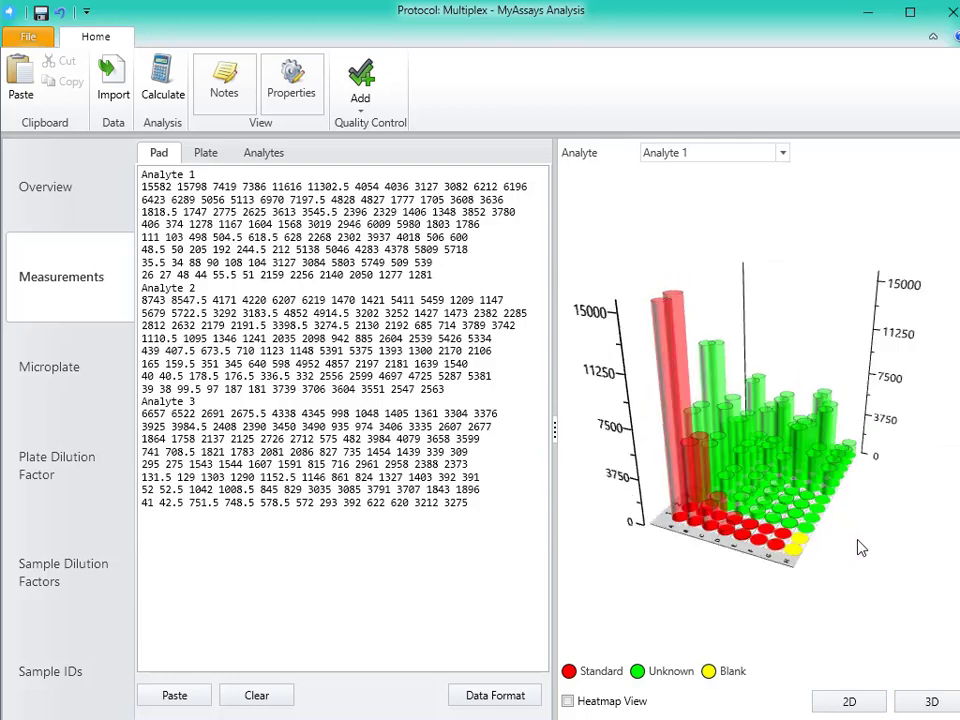
{"action": "left_click", "coordinate": [866, 705]}
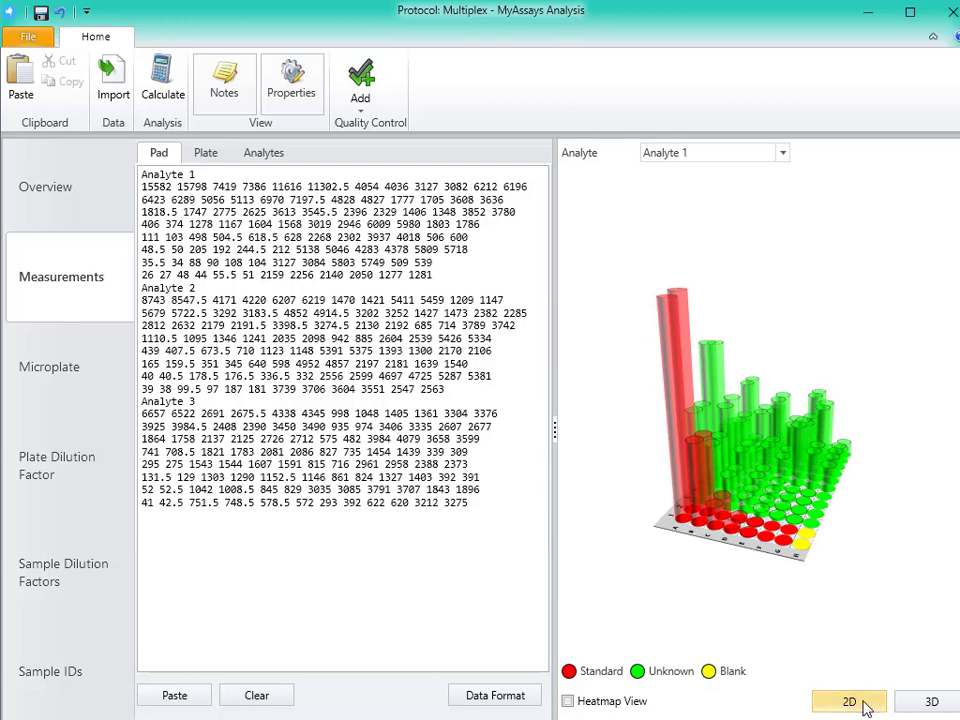
{"action": "left_click", "coordinate": [628, 706]}
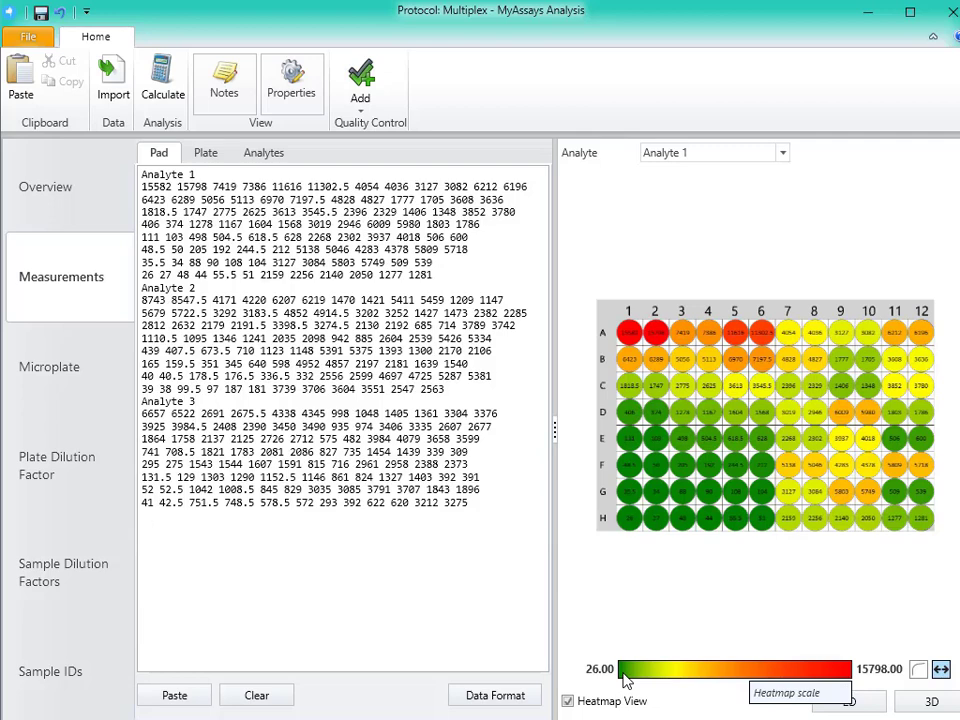
{"action": "left_click", "coordinate": [590, 704]}
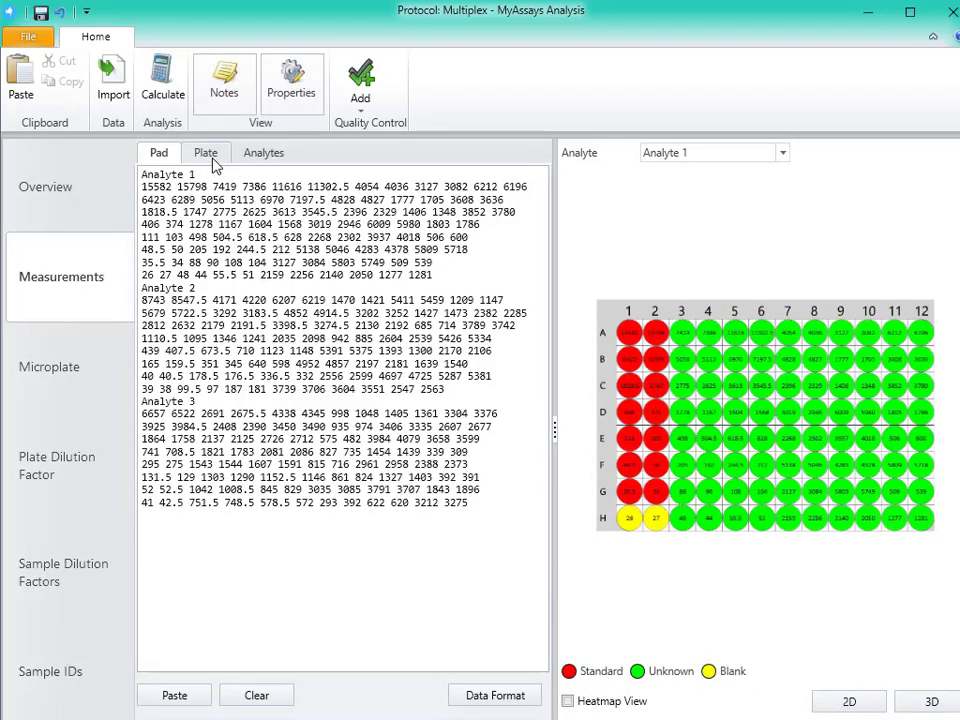
View the measurements as a plate grid, keeping Analyte 1 selected
{"action": "left_click", "coordinate": [207, 153]}
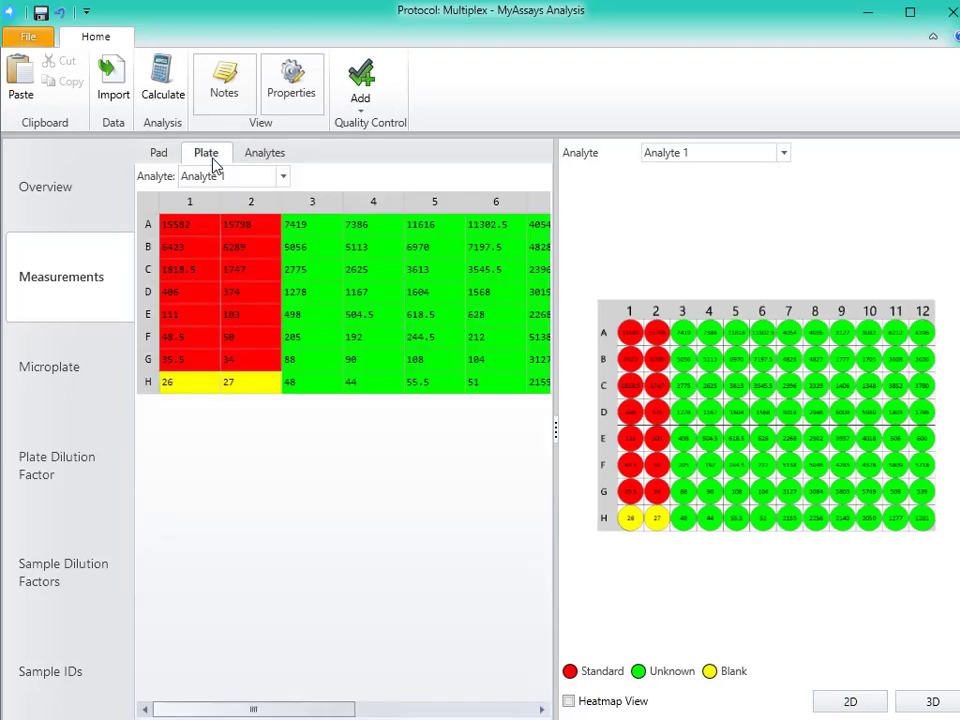
{"action": "double_click", "coordinate": [196, 230]}
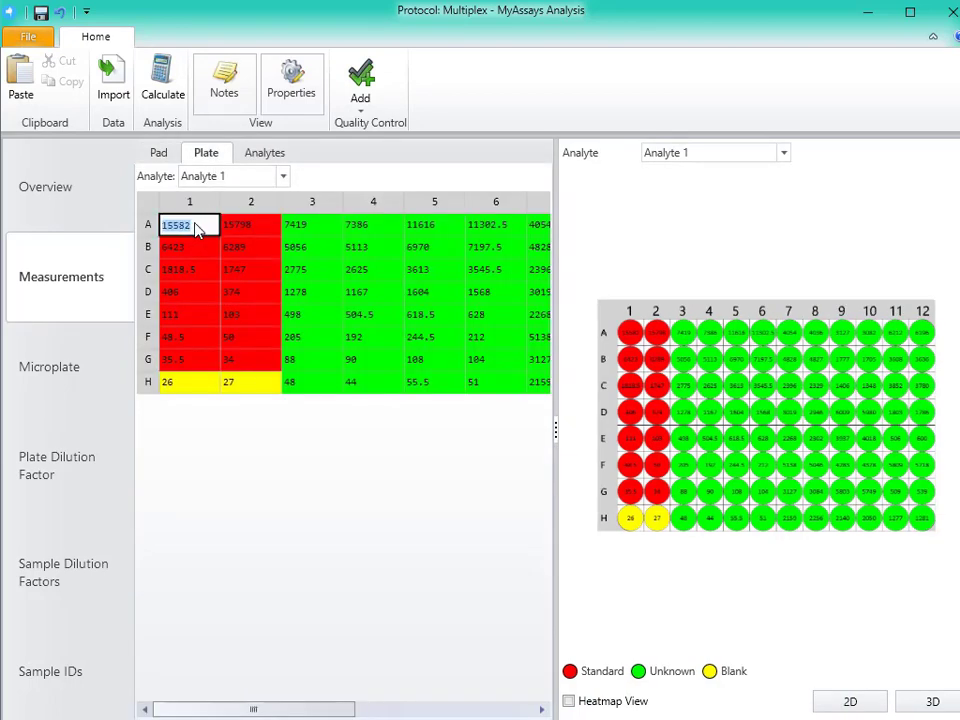
{"action": "left_click", "coordinate": [284, 177]}
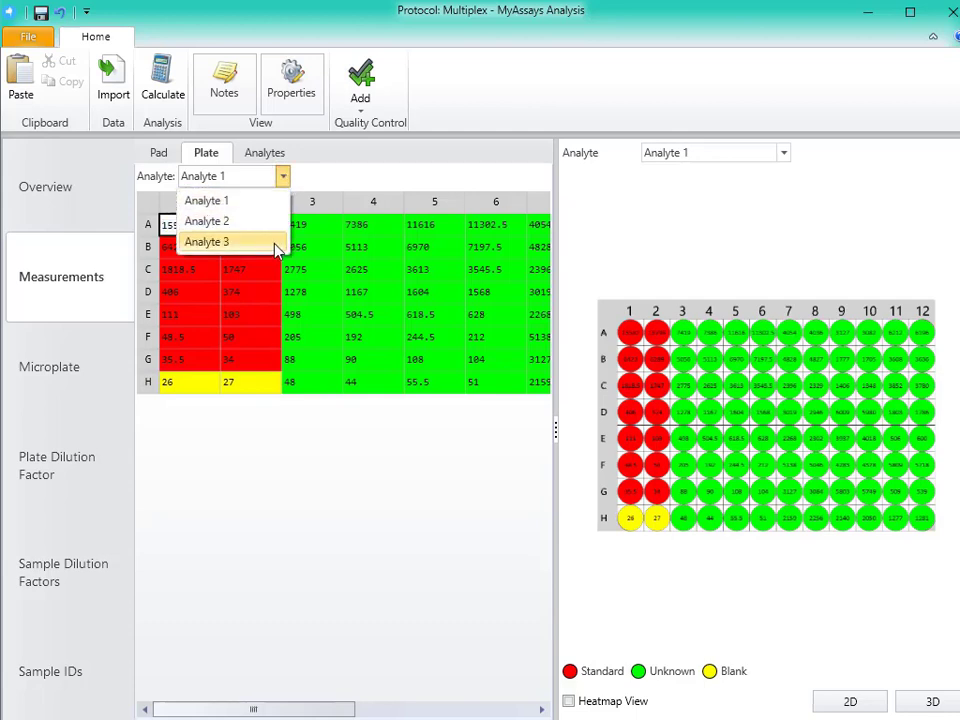
{"action": "left_click", "coordinate": [285, 177]}
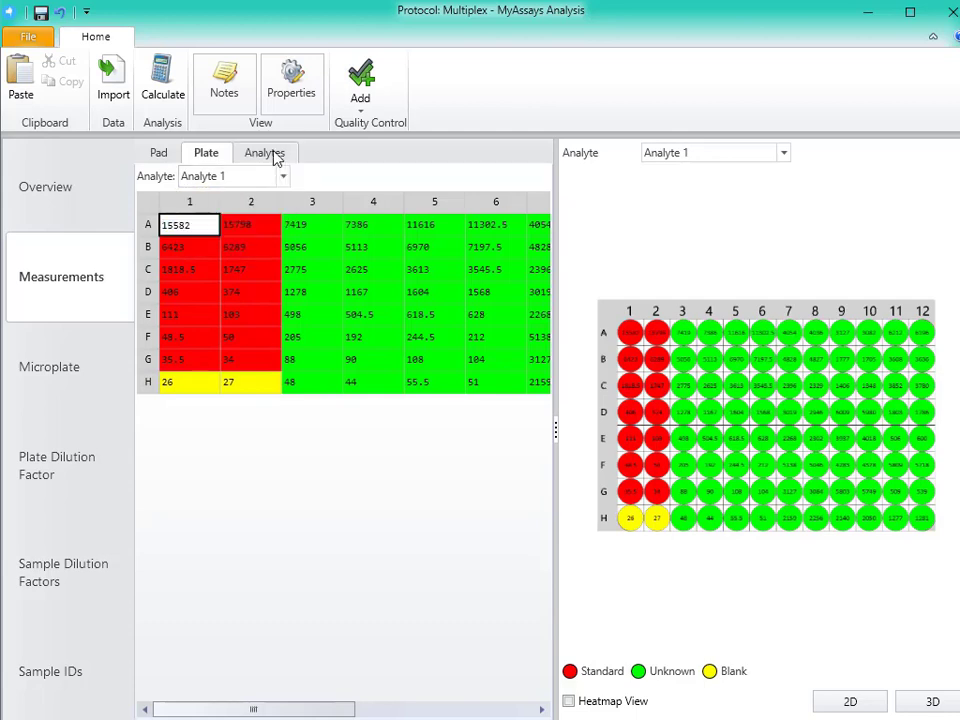
Paste the names Kim1, Clusterin and OPN from Notepad into the analyte ID table
{"action": "left_click", "coordinate": [276, 156]}
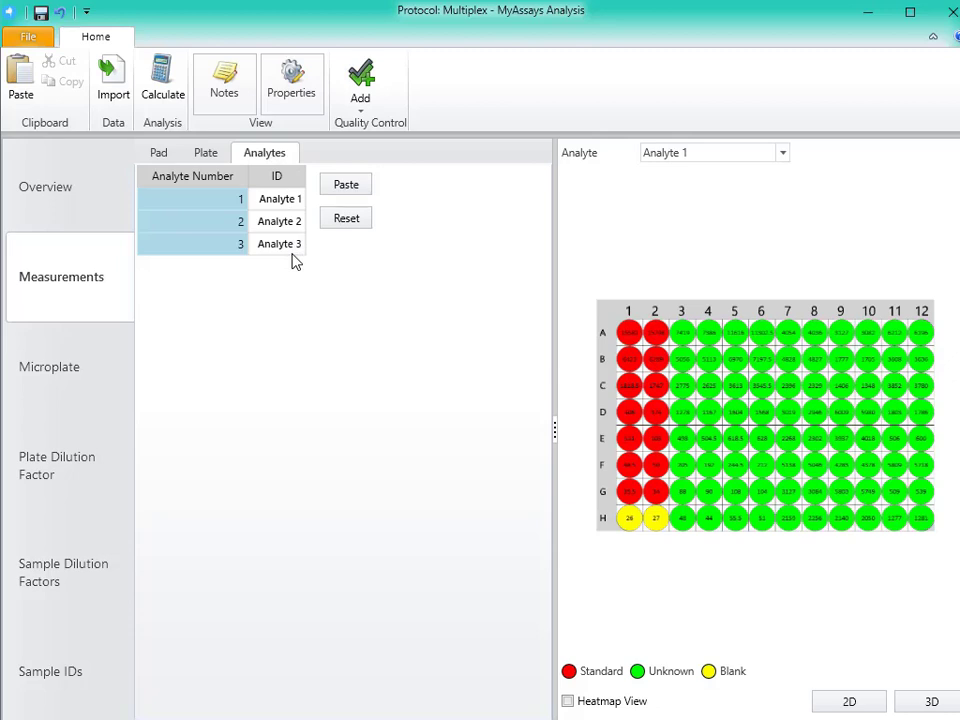
{"action": "left_click", "coordinate": [553, 719]}
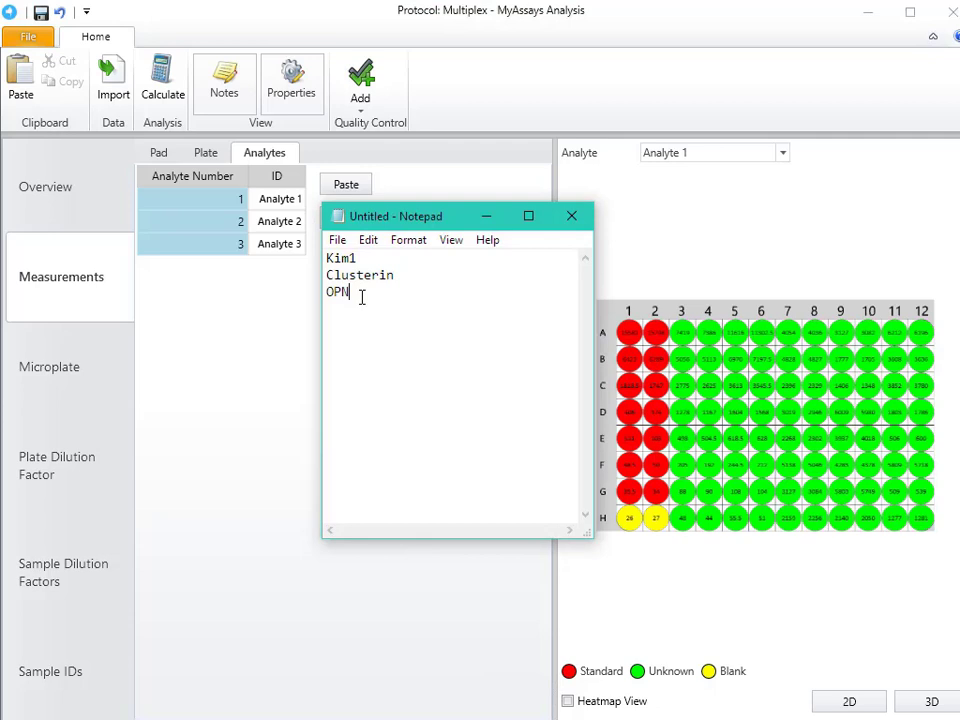
{"action": "key", "text": "ctrl+a"}
{"action": "key", "text": "ctrl+c"}
{"action": "left_click", "coordinate": [364, 40]}
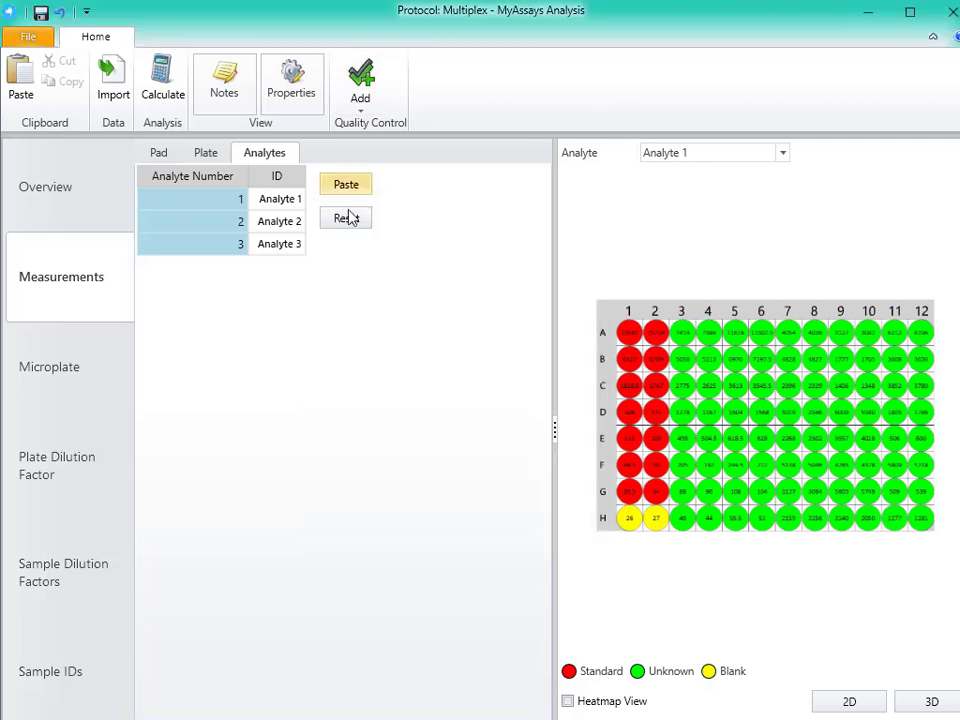
{"action": "left_click", "coordinate": [346, 185]}
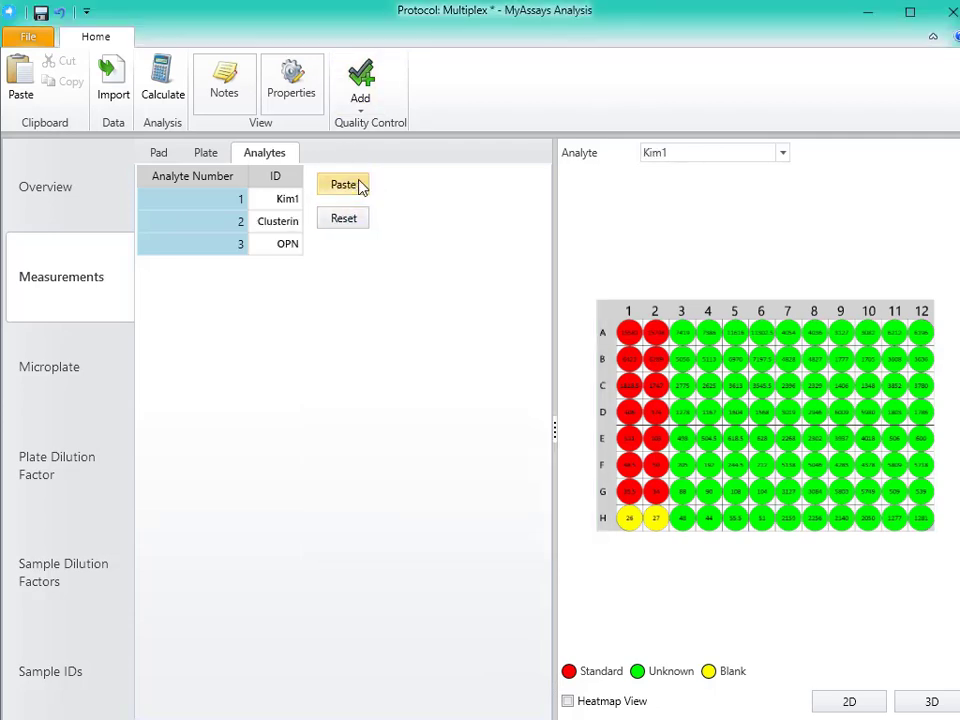
Change the Microplate's plate dilution factor from 1 to 2
{"action": "left_click", "coordinate": [72, 400]}
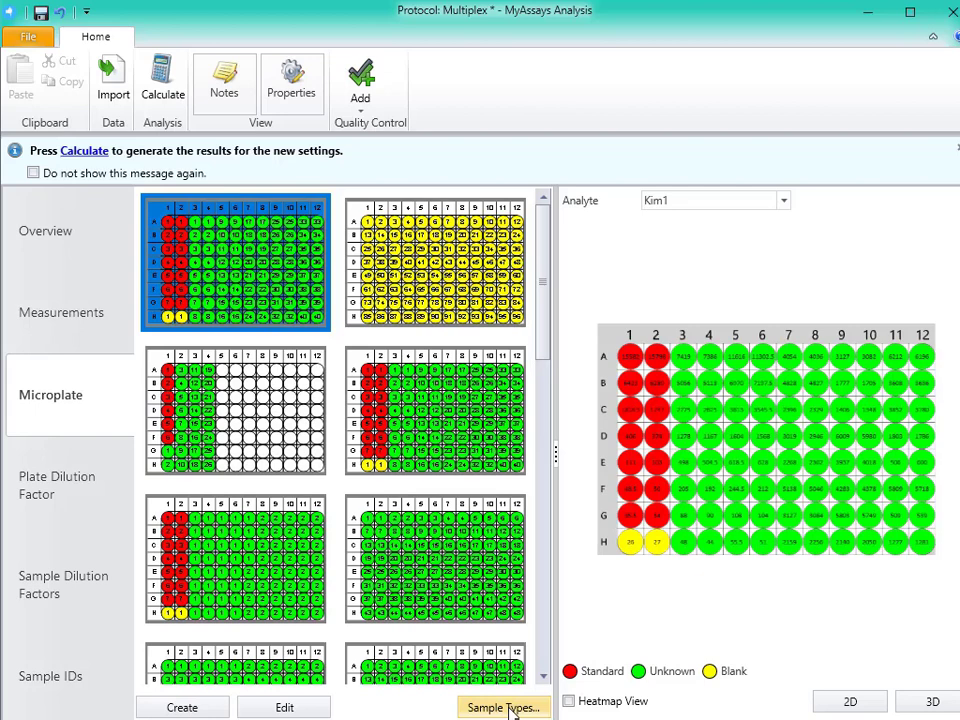
{"action": "left_click", "coordinate": [97, 494]}
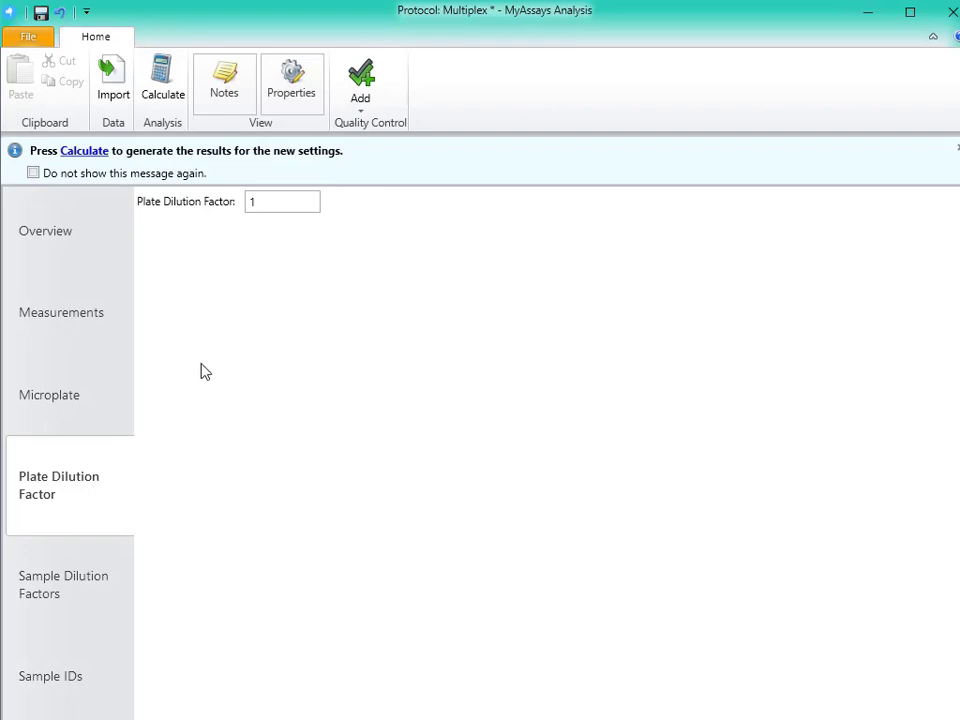
{"action": "left_click", "coordinate": [271, 200]}
{"action": "left_click_drag", "start_coordinate": [271, 200], "coordinate": [250, 205]}
{"action": "type", "text": "2"}
Fill the unknowns' Factor column with a ×2 series: 1, 2, 4, 8, 16 onward
{"action": "left_click", "coordinate": [89, 576]}
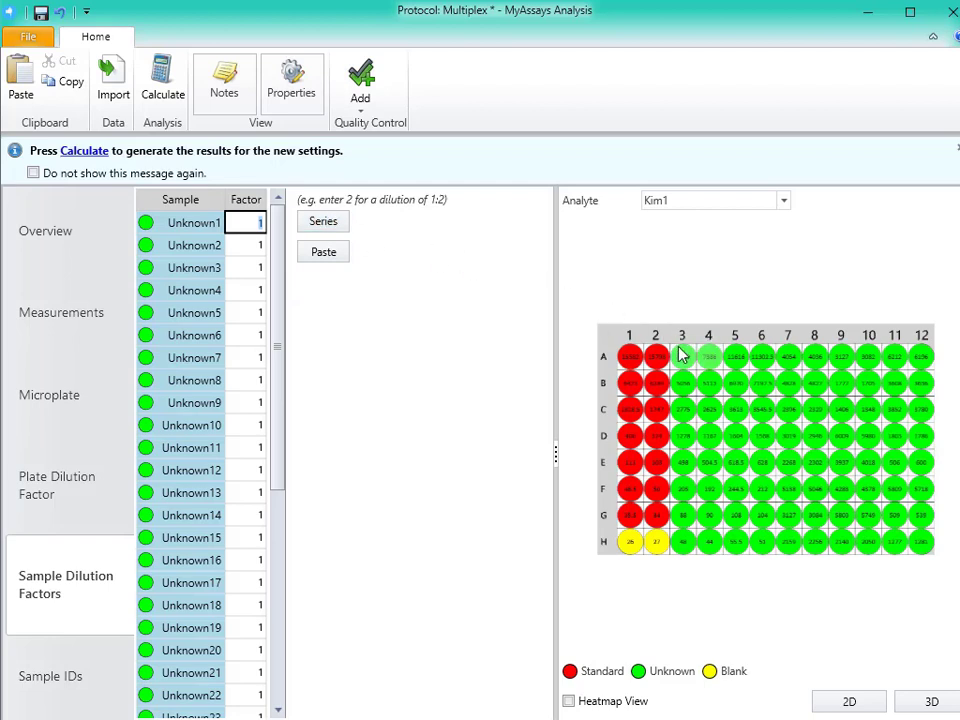
{"action": "mouse_move", "coordinate": [703, 378]}
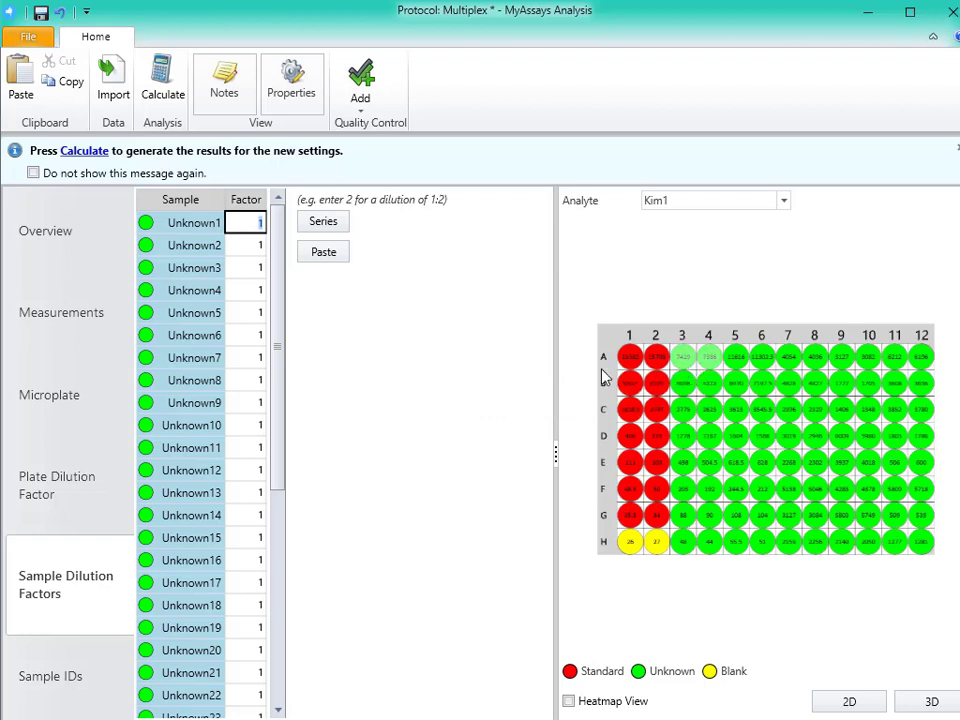
{"action": "left_click", "coordinate": [333, 224]}
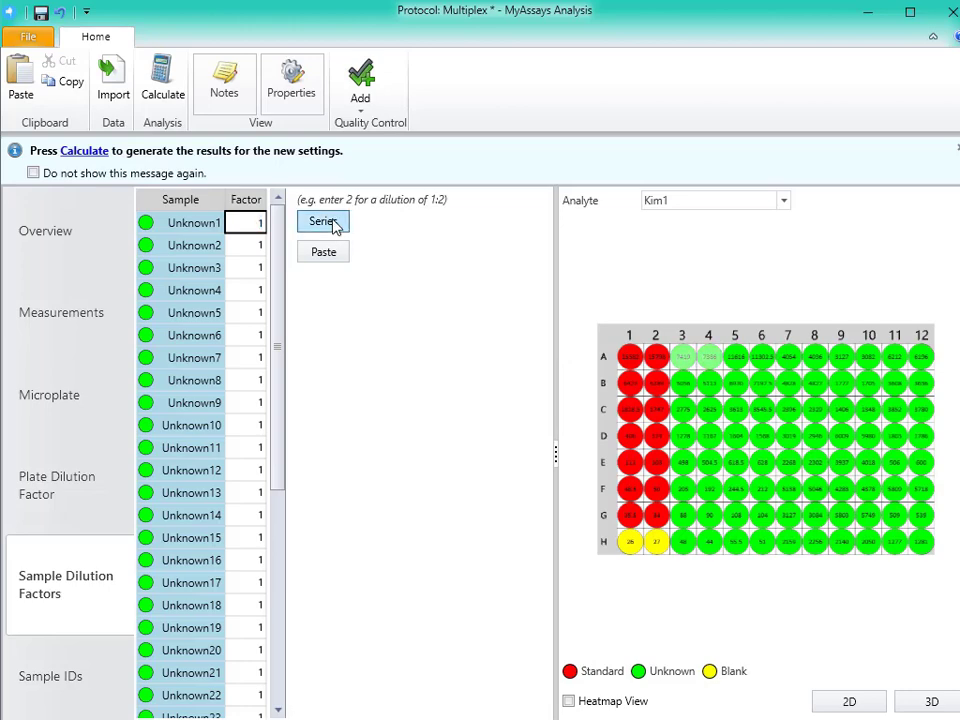
{"action": "left_click", "coordinate": [333, 224]}
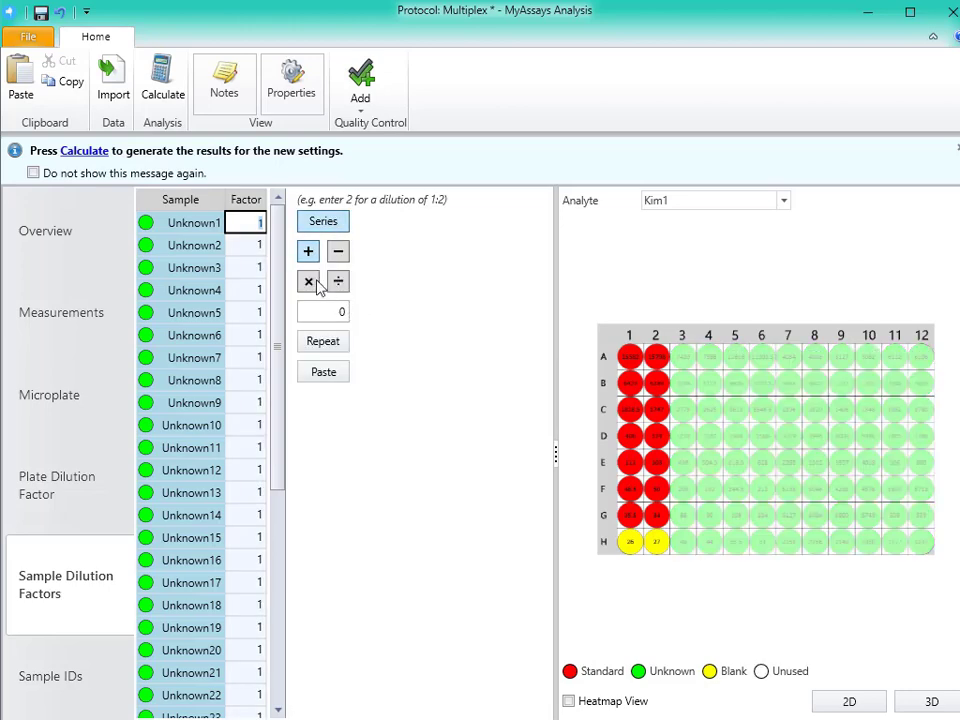
{"action": "left_click", "coordinate": [312, 283]}
{"action": "left_click", "coordinate": [338, 310]}
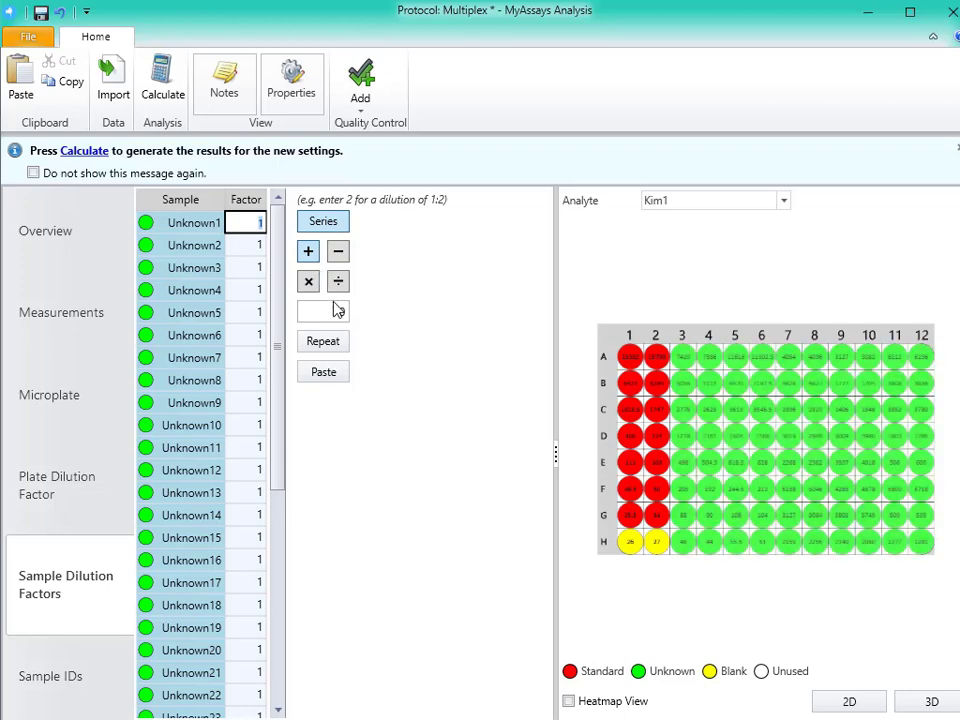
{"action": "left_click", "coordinate": [348, 313]}
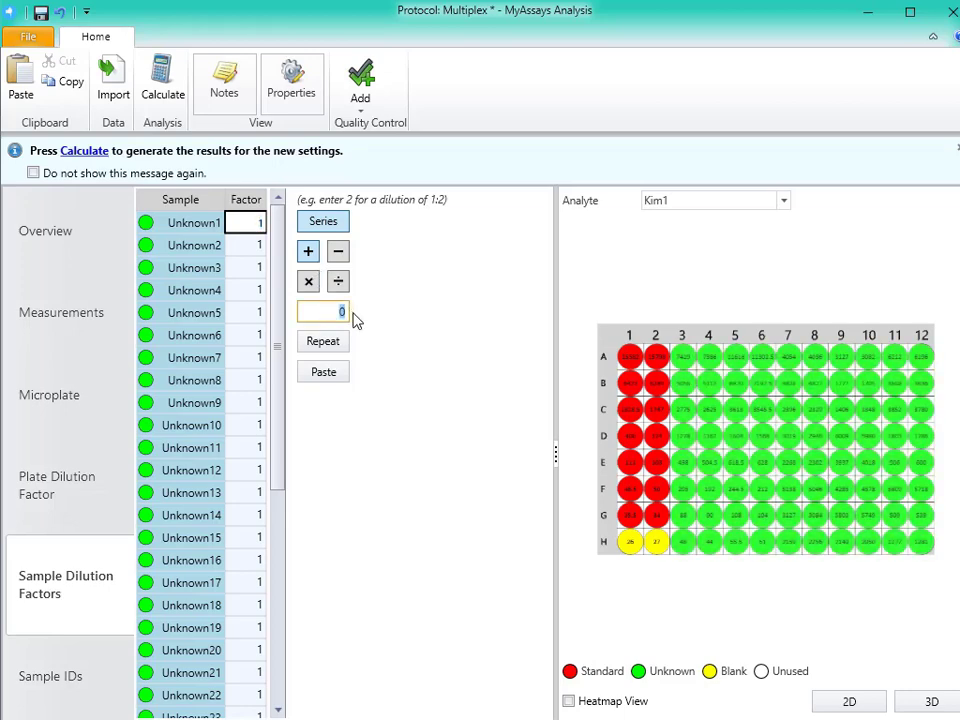
{"action": "type", "text": "2"}
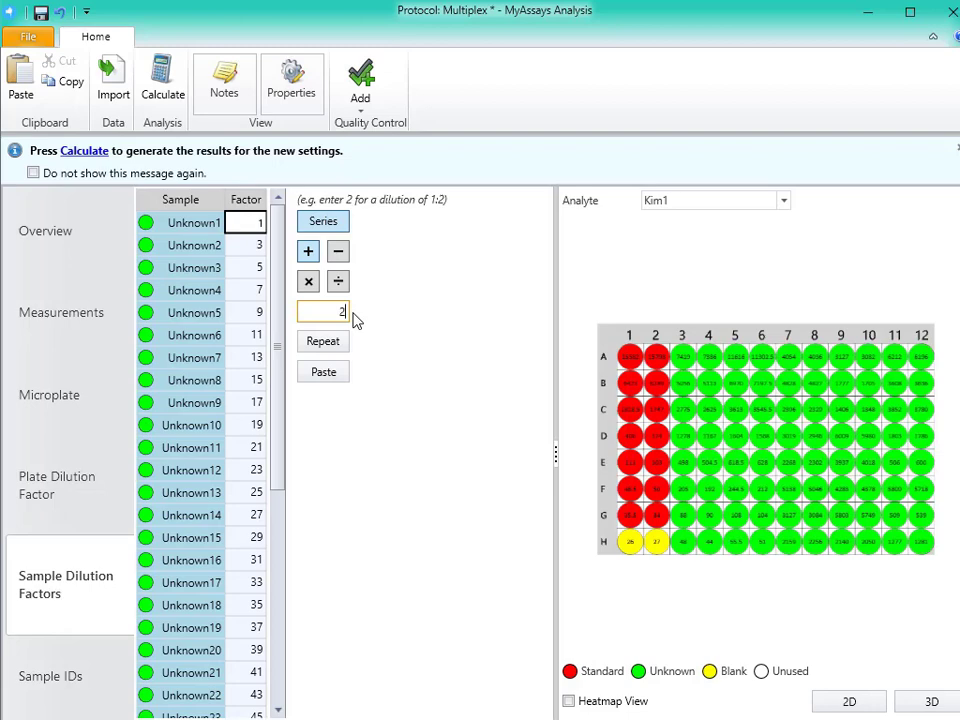
{"action": "left_click", "coordinate": [312, 283]}
{"action": "left_click", "coordinate": [315, 285]}
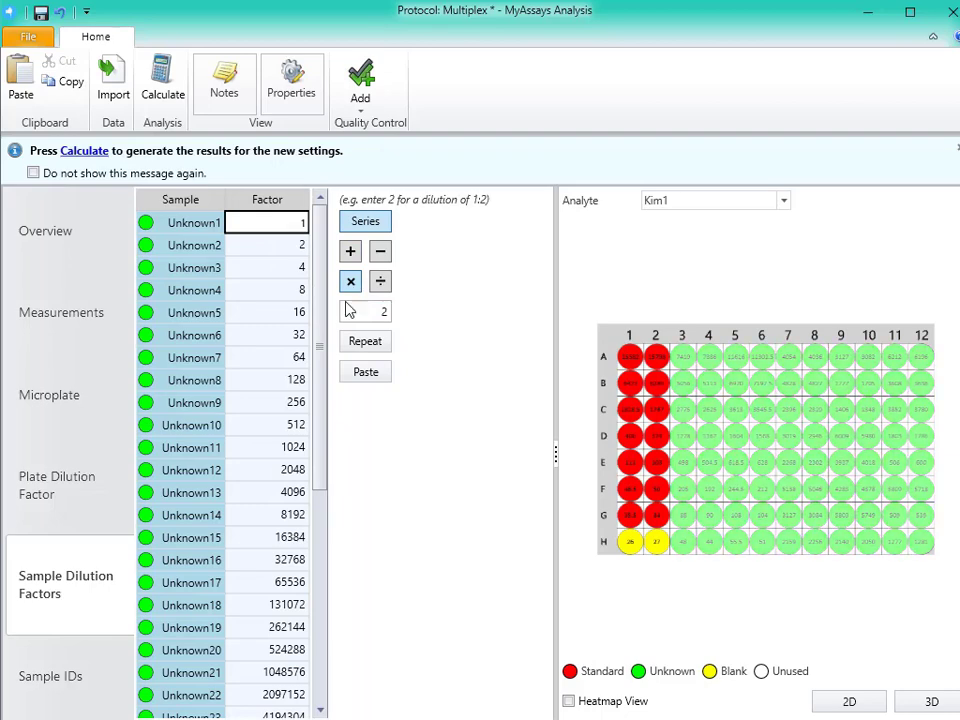
{"action": "scroll", "coordinate": [270, 470], "scroll_direction": "down", "scroll_amount": 5}
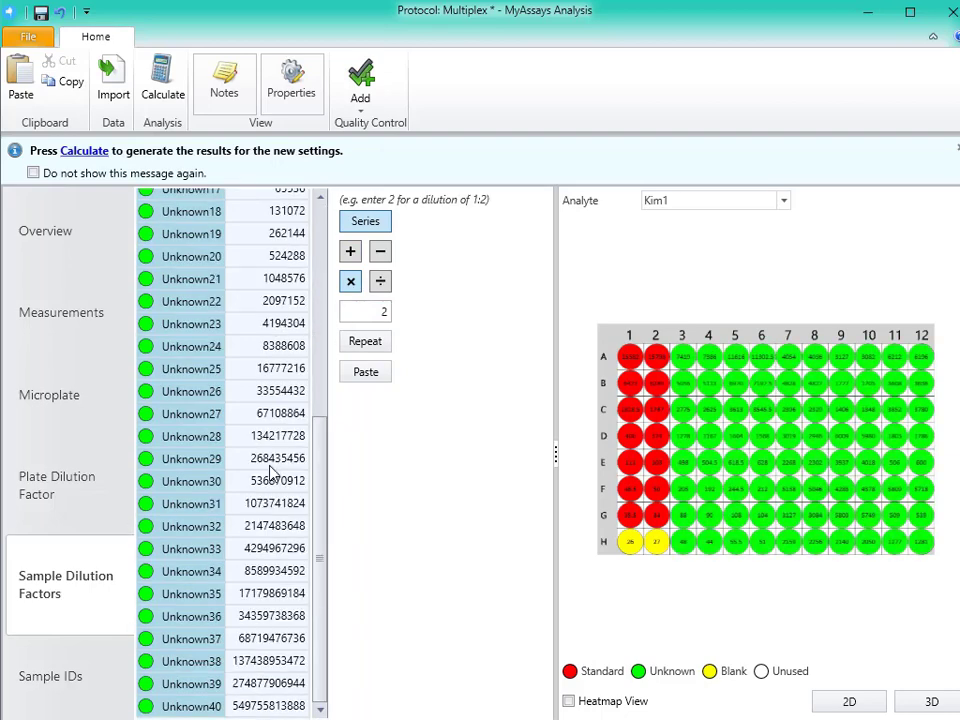
{"action": "scroll", "coordinate": [270, 474], "scroll_direction": "up", "scroll_amount": 5}
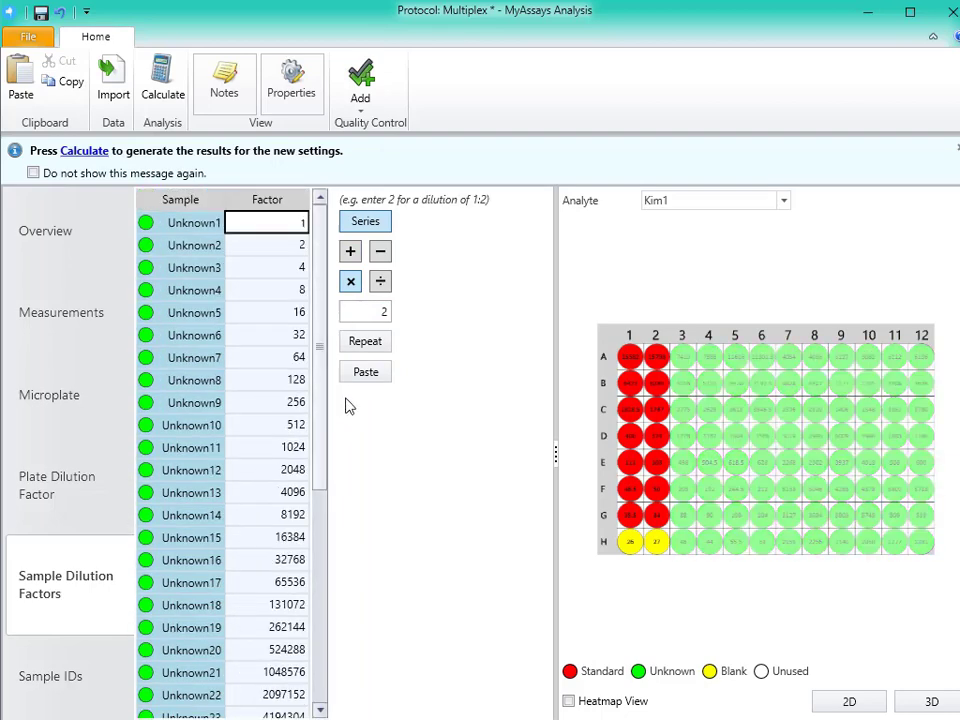
Repeat the factor series every 4 samples instead of 8, cycling 1, 2, 4, 8
{"action": "left_click", "coordinate": [372, 345]}
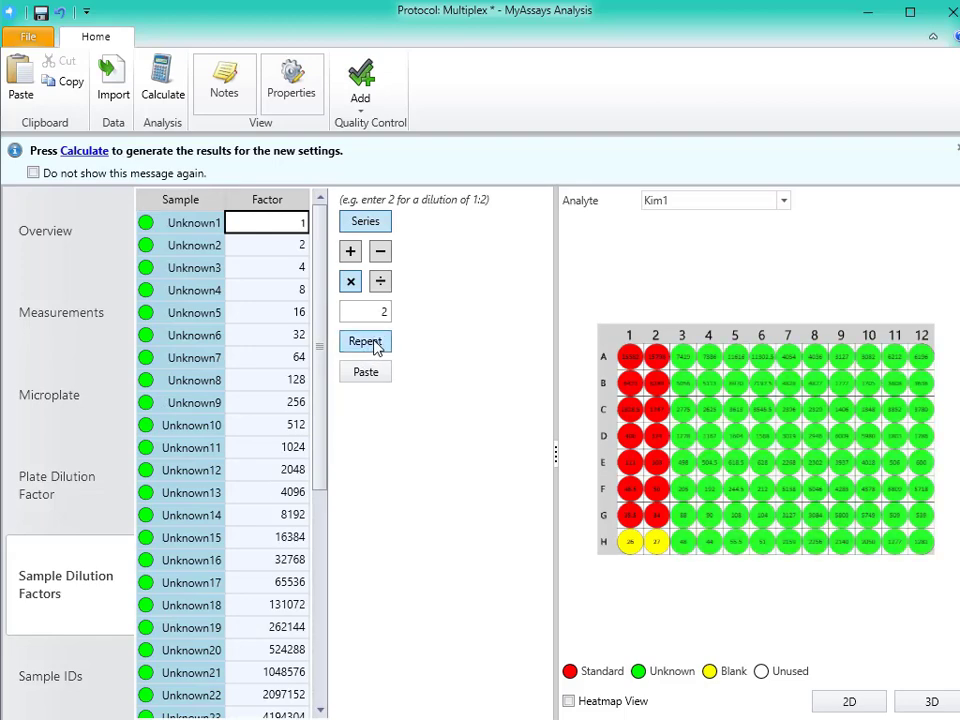
{"action": "left_click", "coordinate": [372, 344]}
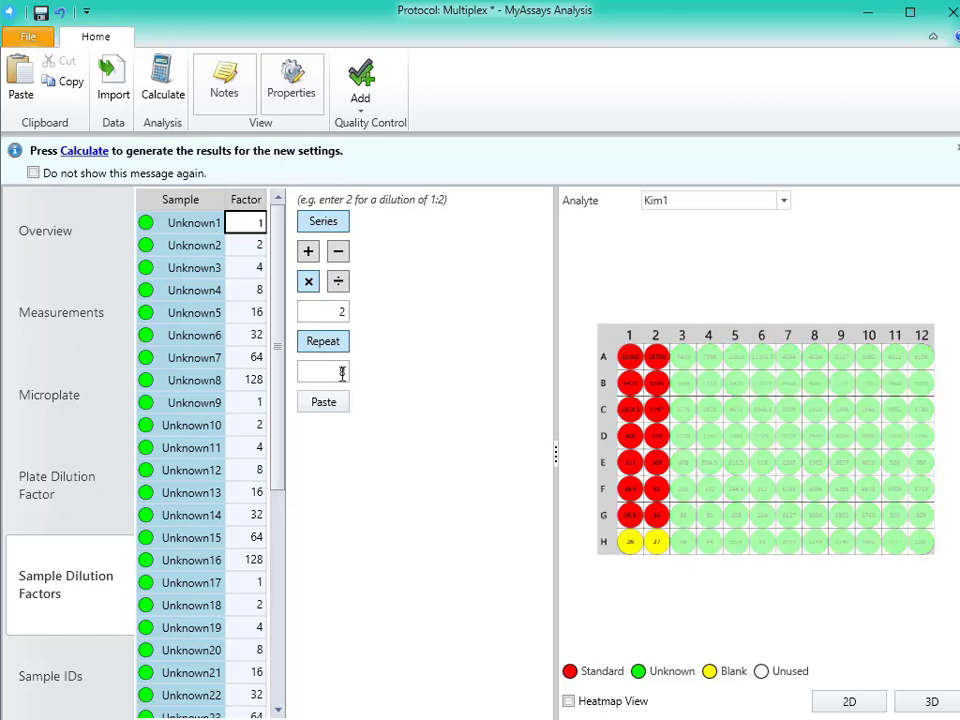
{"action": "double_click", "coordinate": [342, 373]}
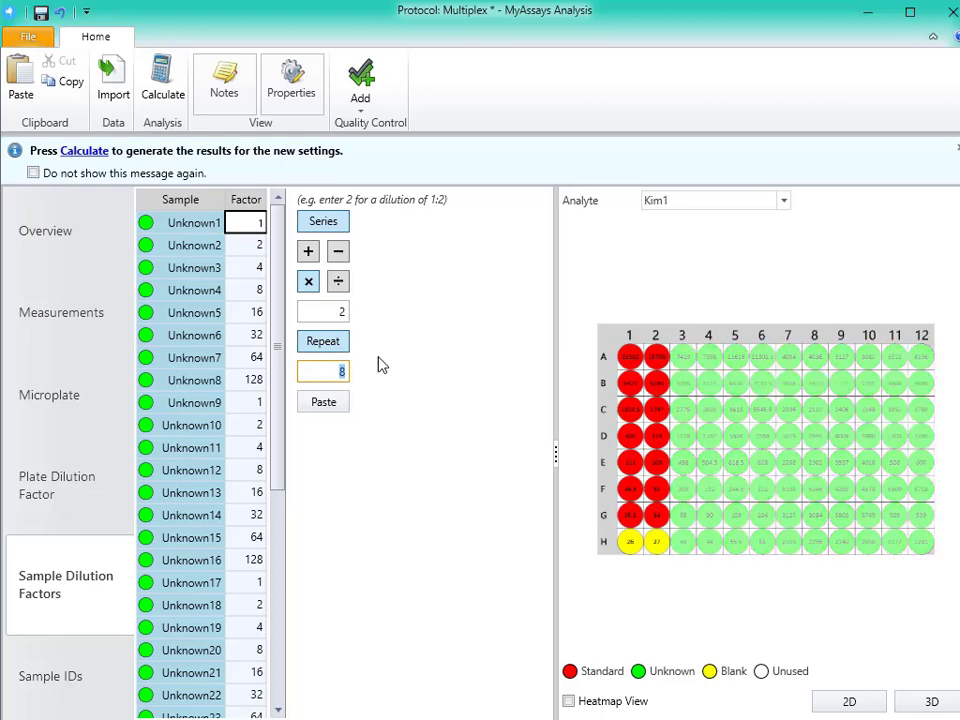
{"action": "type", "text": "4"}
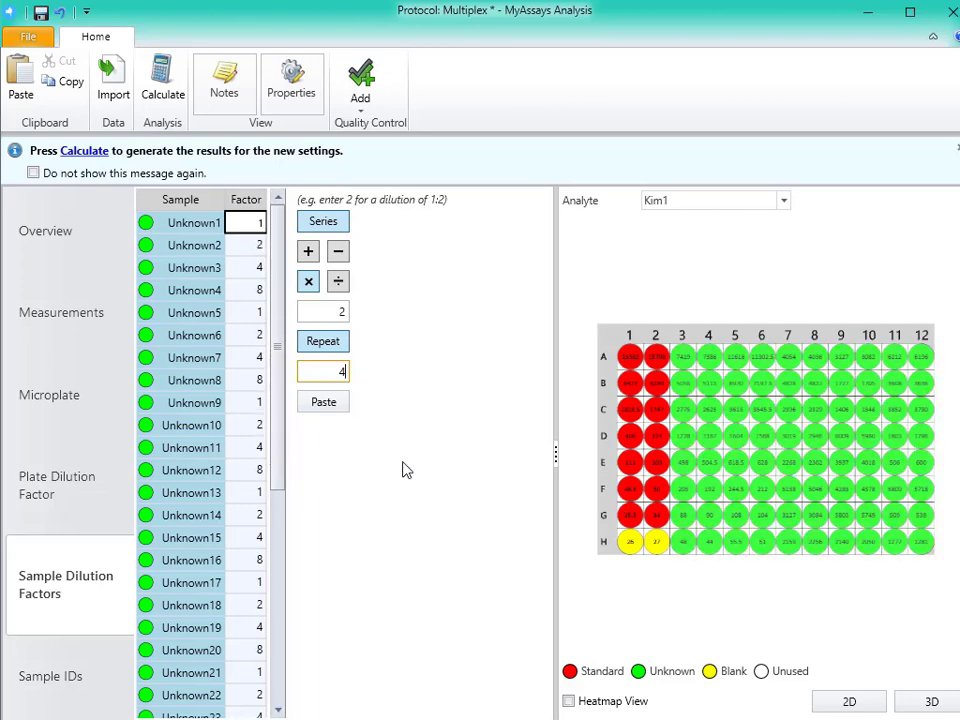
Calculate results from Sample IDs, showing Kim1's 4PL curve with LLOQ 2.73438 and ULOQ 700
{"action": "left_click", "coordinate": [70, 688]}
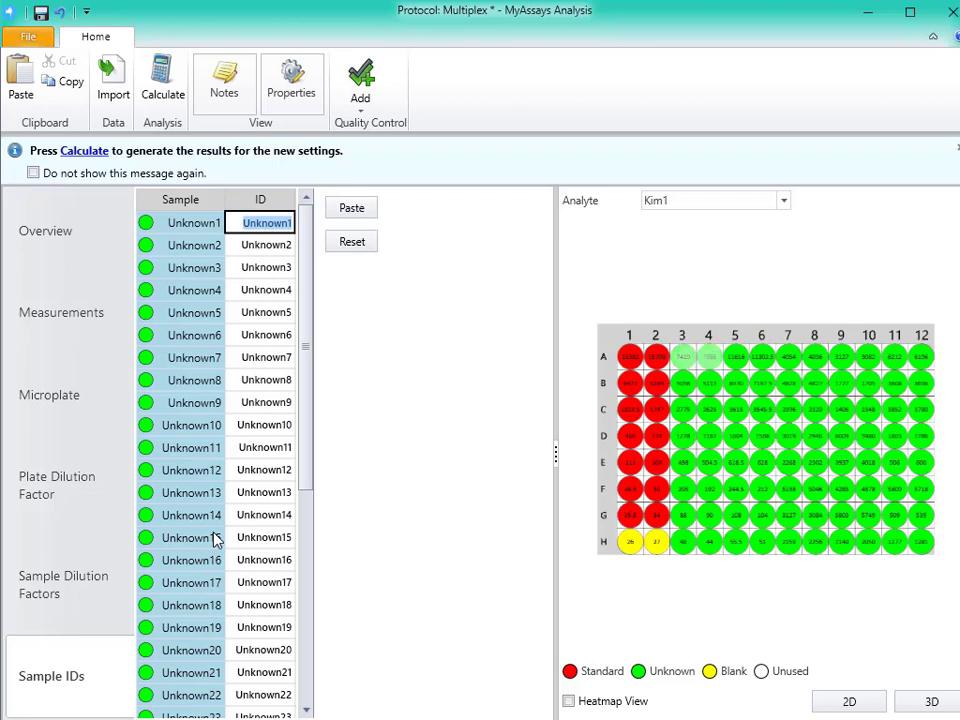
{"action": "left_click", "coordinate": [163, 82]}
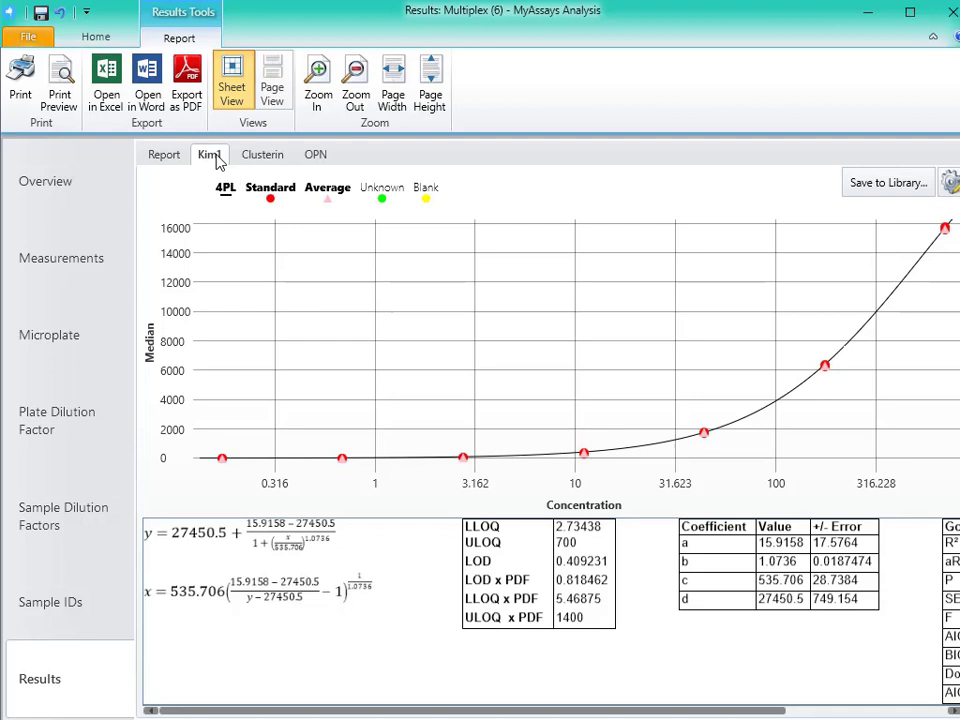
View Clusterin's curve, then OPN's 4PL curve and Goodness Measure table (R² 0.999988)
{"action": "left_click", "coordinate": [272, 158]}
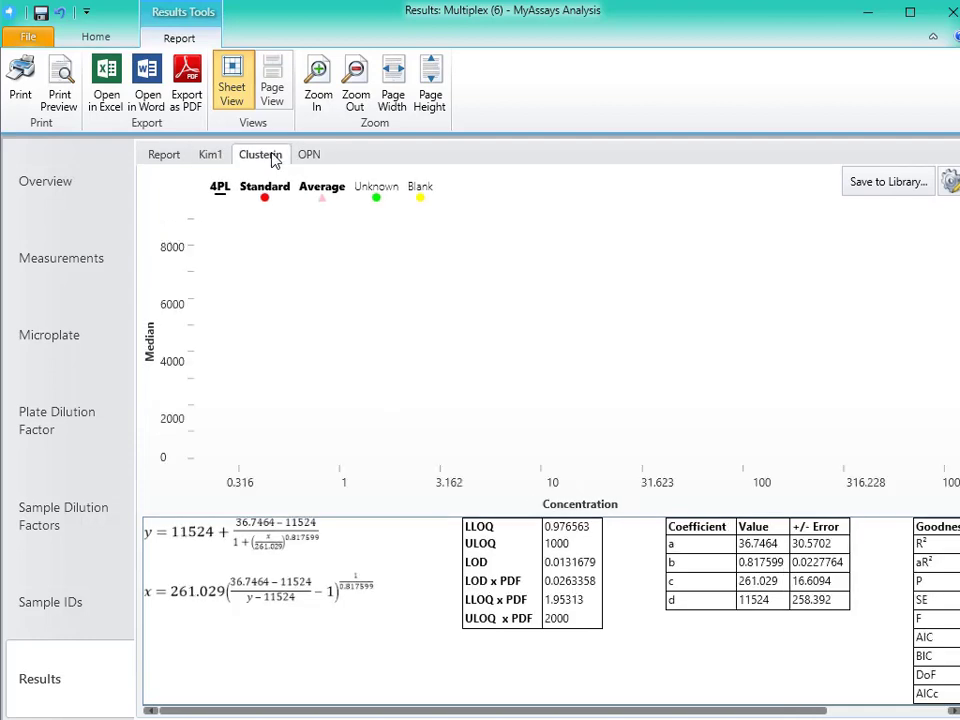
{"action": "left_click", "coordinate": [310, 160]}
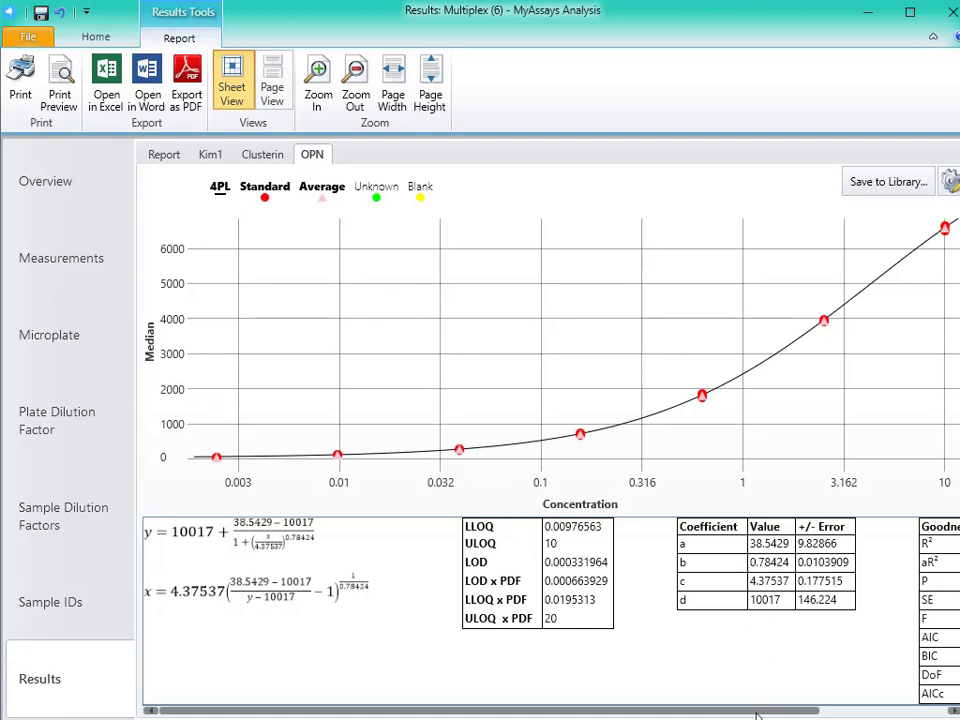
{"action": "left_click_drag", "start_coordinate": [757, 714], "coordinate": [926, 709]}
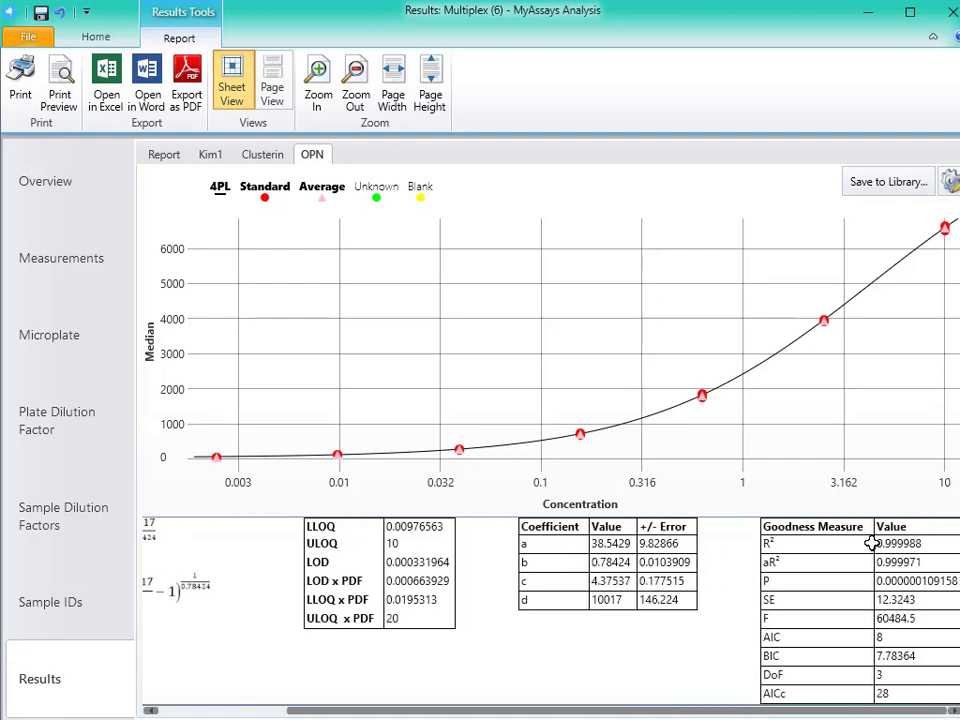
{"action": "left_click_drag", "start_coordinate": [795, 710], "coordinate": [655, 710]}
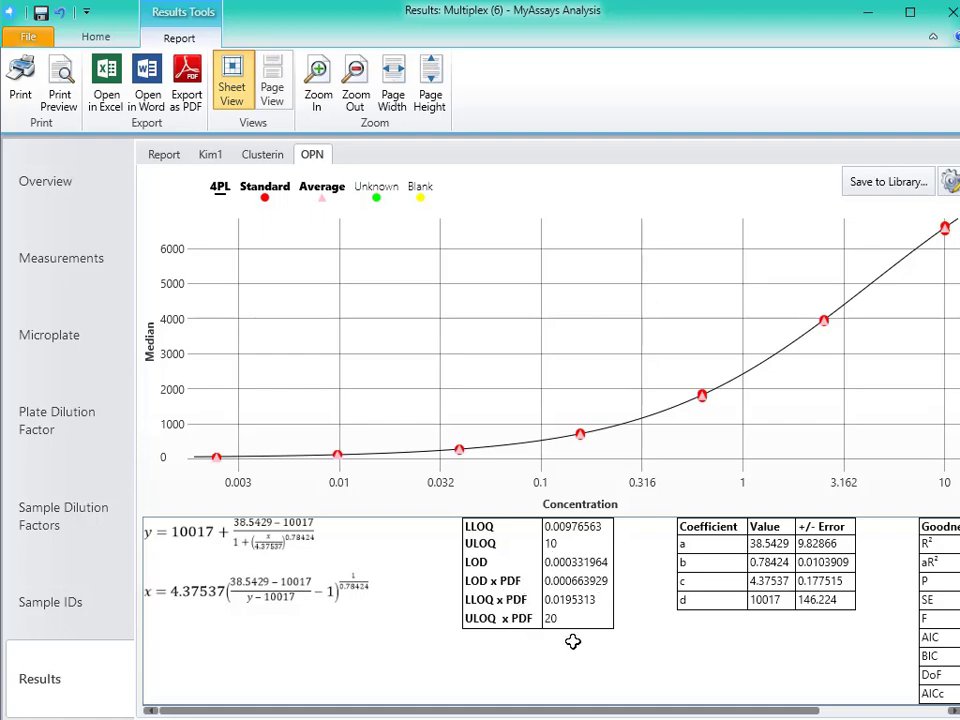
Open the Report and scroll the Kim1 Curve sheet down to its seven-standard Calibrator table
{"action": "left_click", "coordinate": [165, 156]}
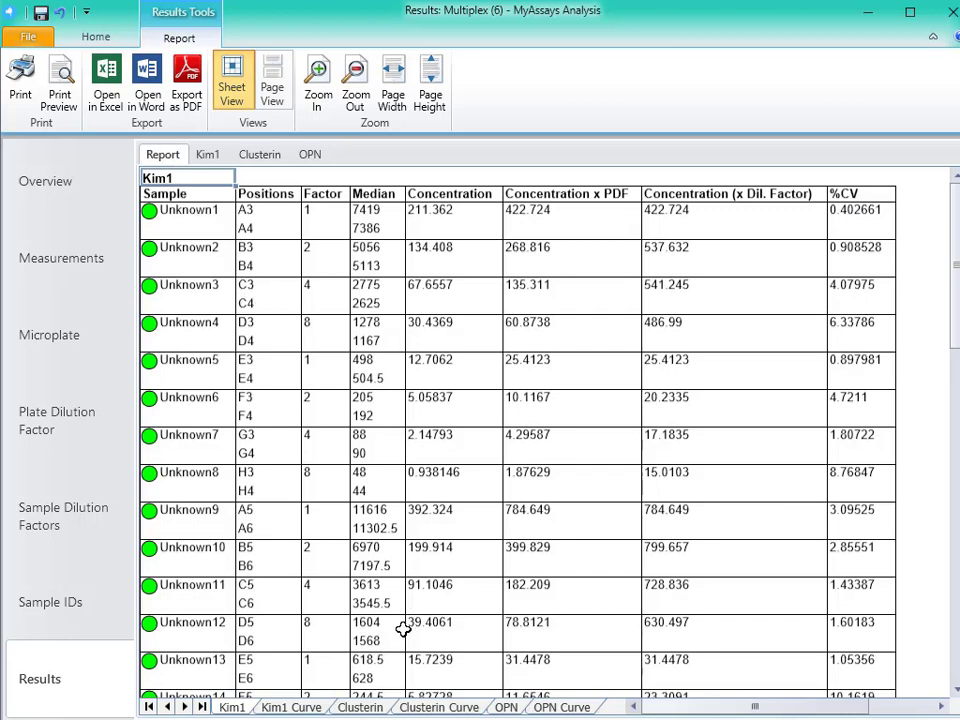
{"action": "left_click", "coordinate": [290, 707]}
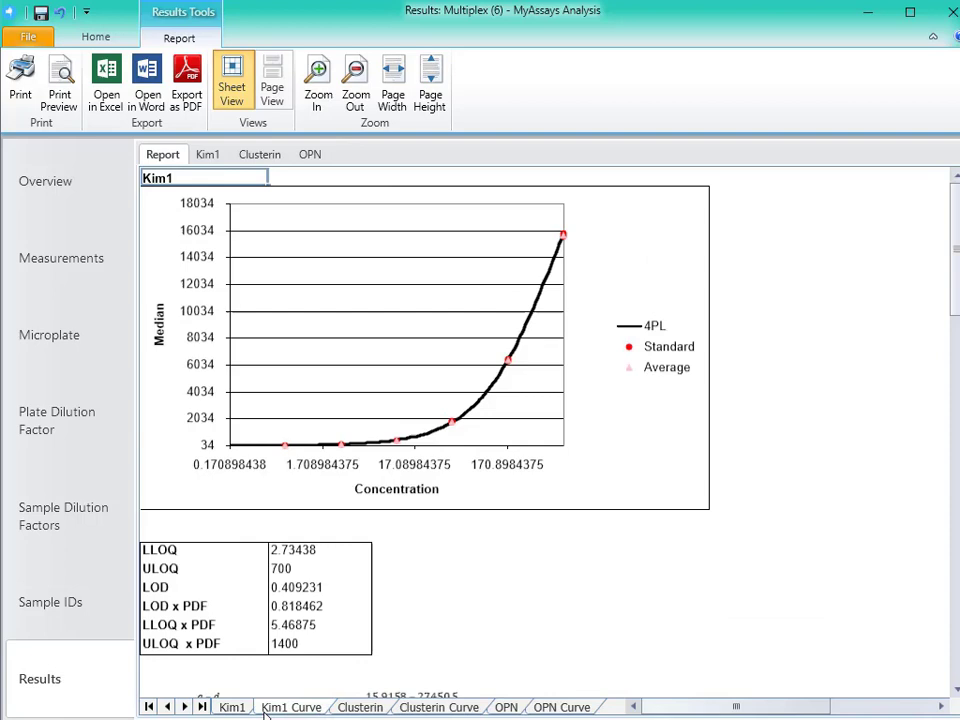
{"action": "left_click", "coordinate": [233, 707]}
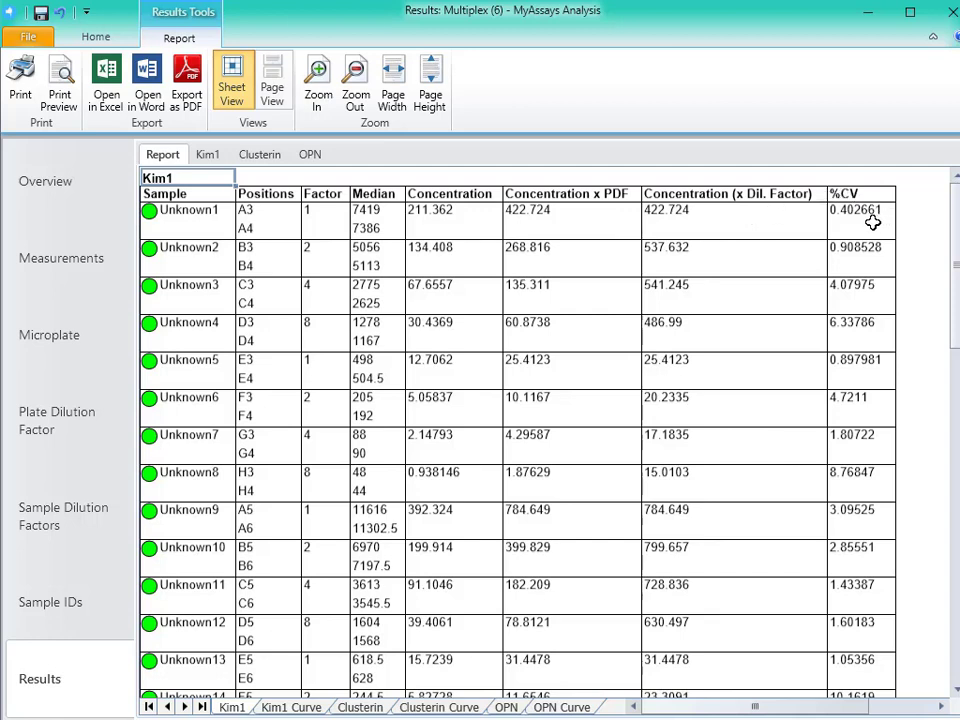
{"action": "left_click", "coordinate": [288, 708]}
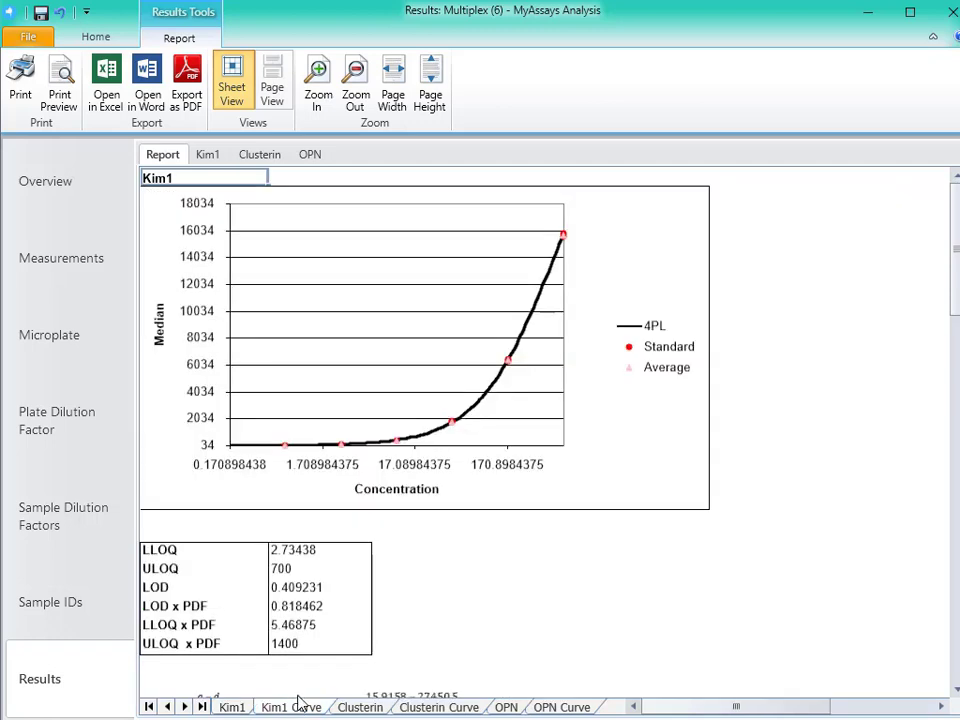
{"action": "scroll", "coordinate": [523, 530], "scroll_direction": "down", "scroll_amount": 3}
{"action": "scroll", "coordinate": [523, 530], "scroll_direction": "down", "scroll_amount": 14}
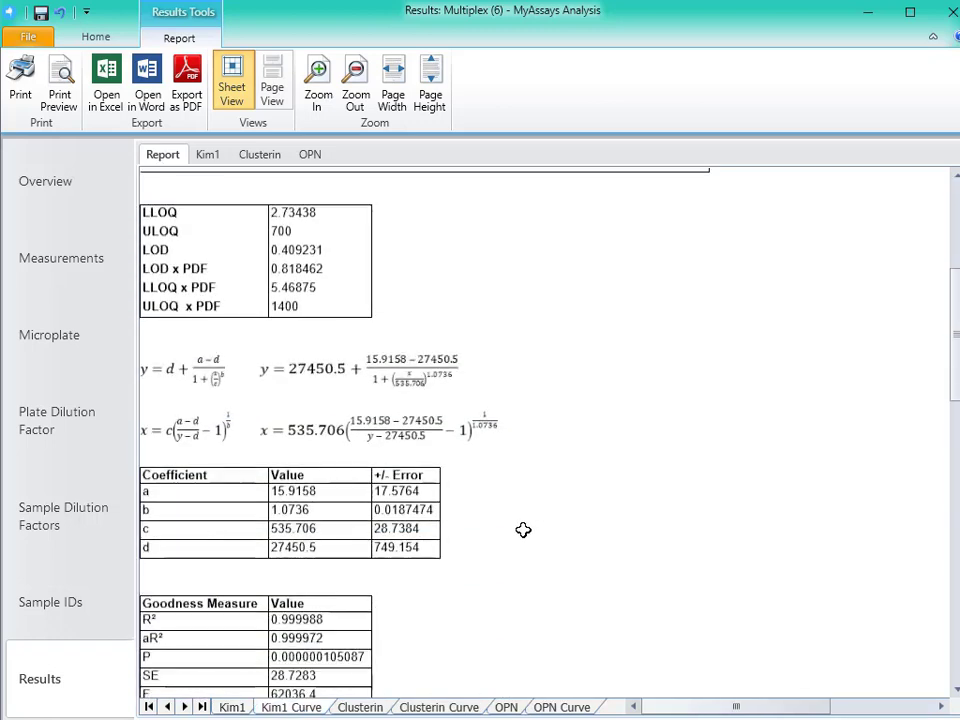
{"action": "scroll", "coordinate": [519, 529], "scroll_direction": "down", "scroll_amount": 1}
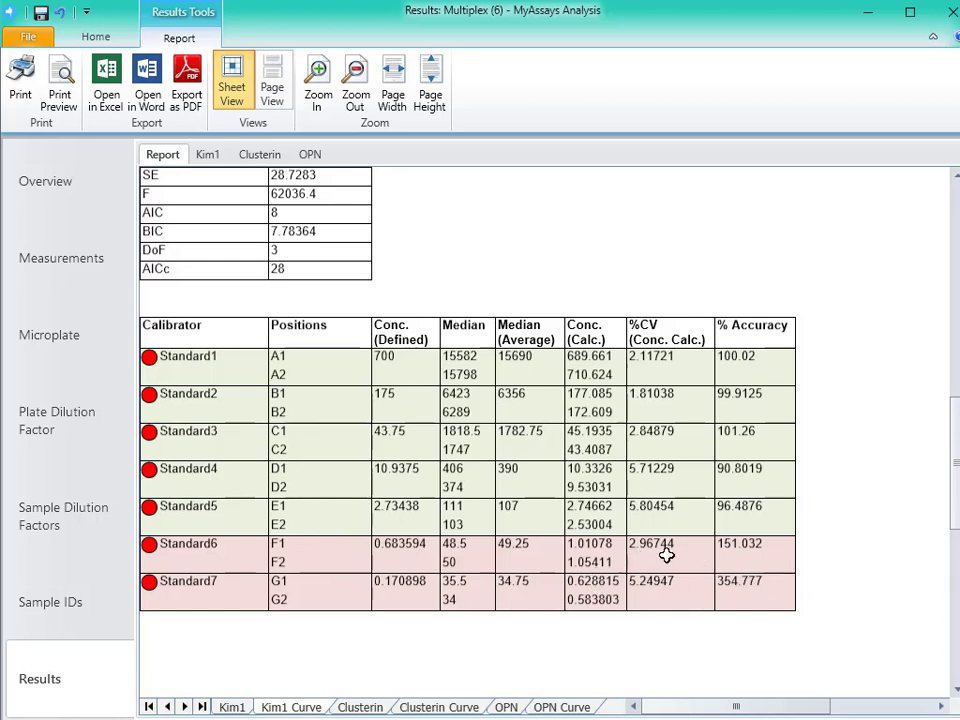
{"action": "left_click", "coordinate": [120, 108]}
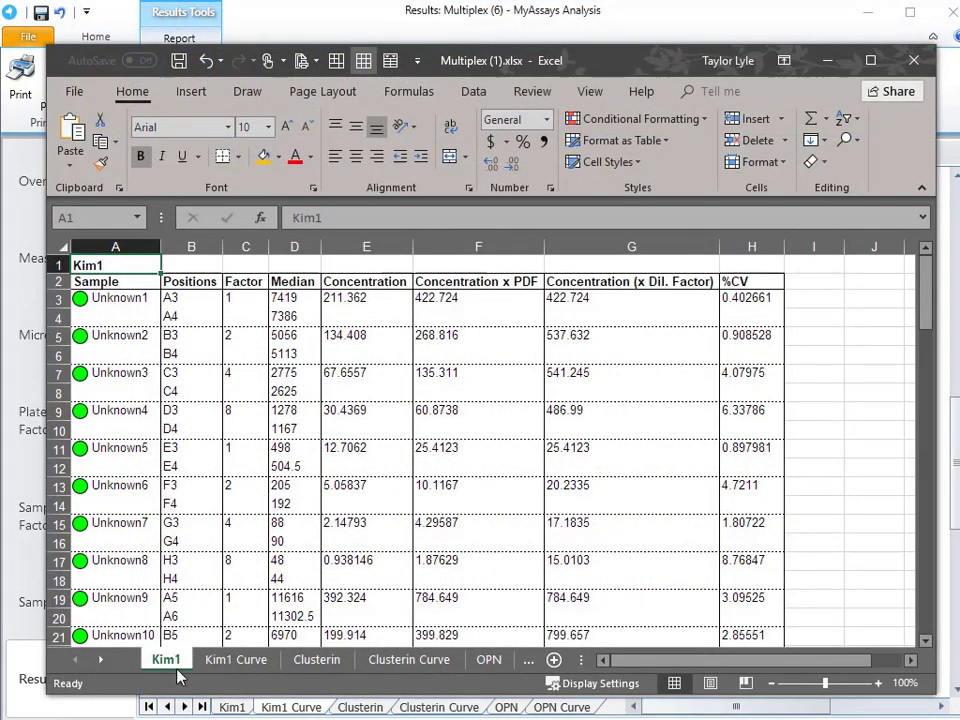
{"action": "left_click", "coordinate": [238, 662]}
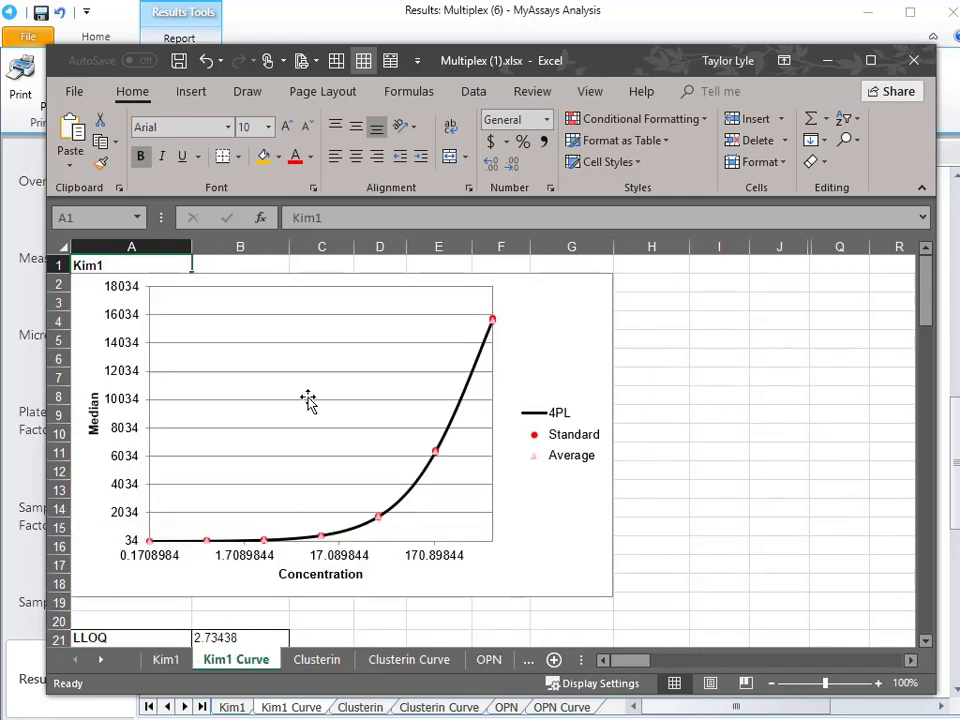
{"action": "scroll", "coordinate": [311, 410], "scroll_direction": "down", "scroll_amount": 8}
{"action": "scroll", "coordinate": [311, 420], "scroll_direction": "down", "scroll_amount": 5}
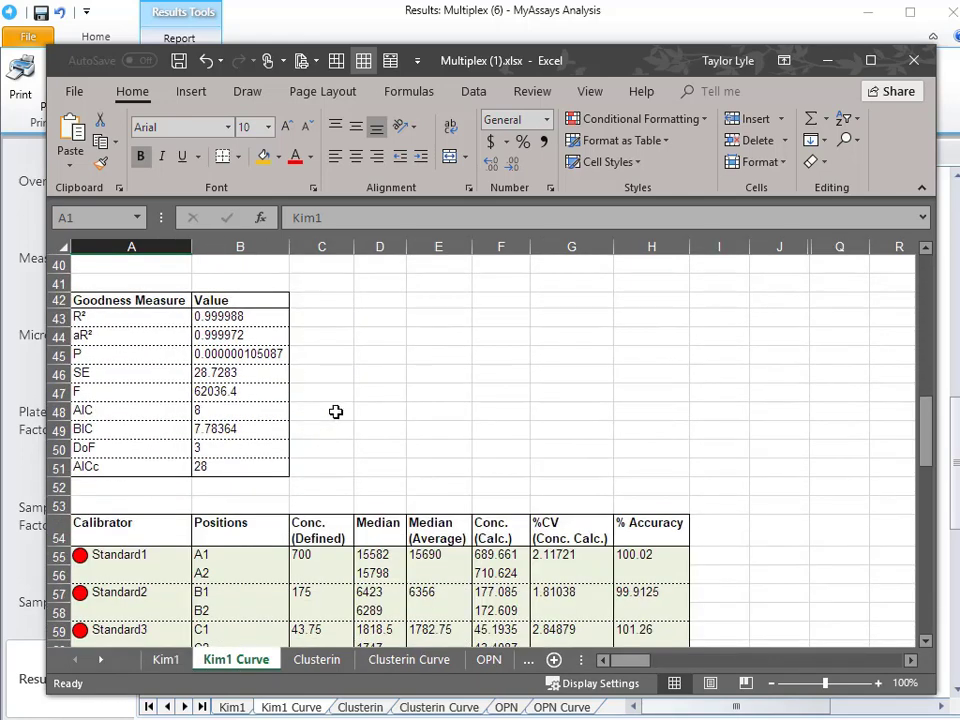
{"action": "left_click", "coordinate": [913, 62]}
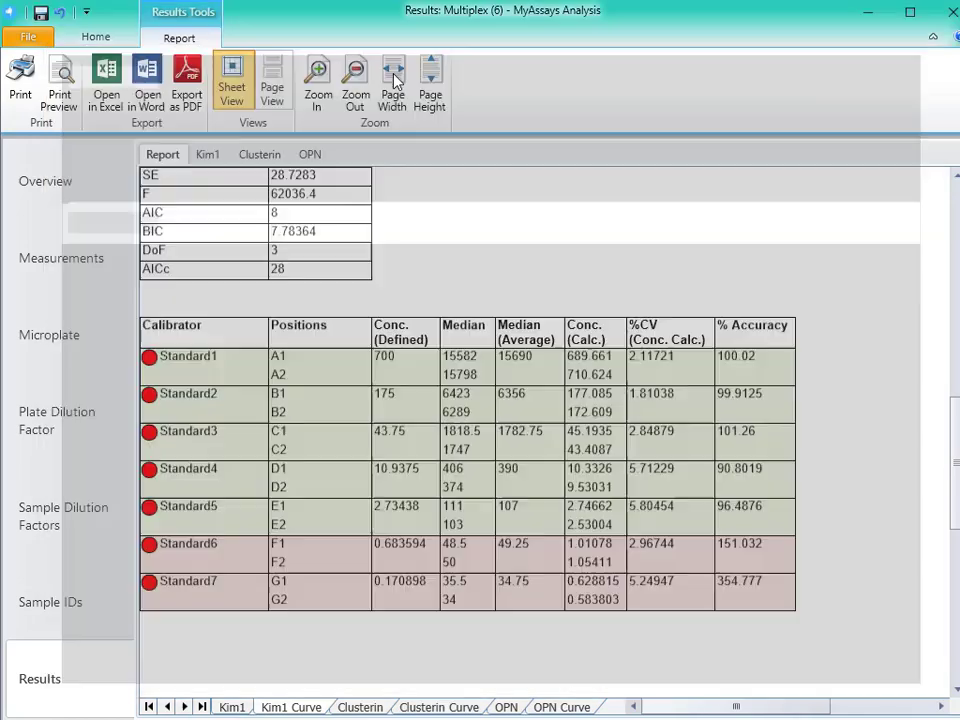
Open the assay Properties at the Standard Curve Fit settings
{"action": "left_click", "coordinate": [83, 38]}
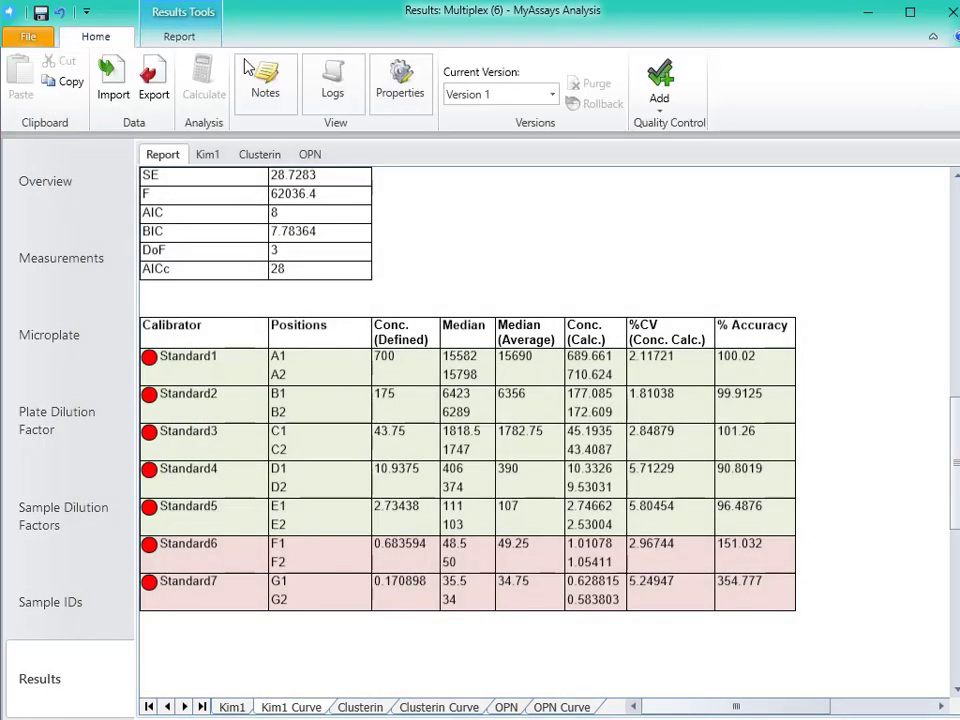
{"action": "left_click", "coordinate": [398, 94]}
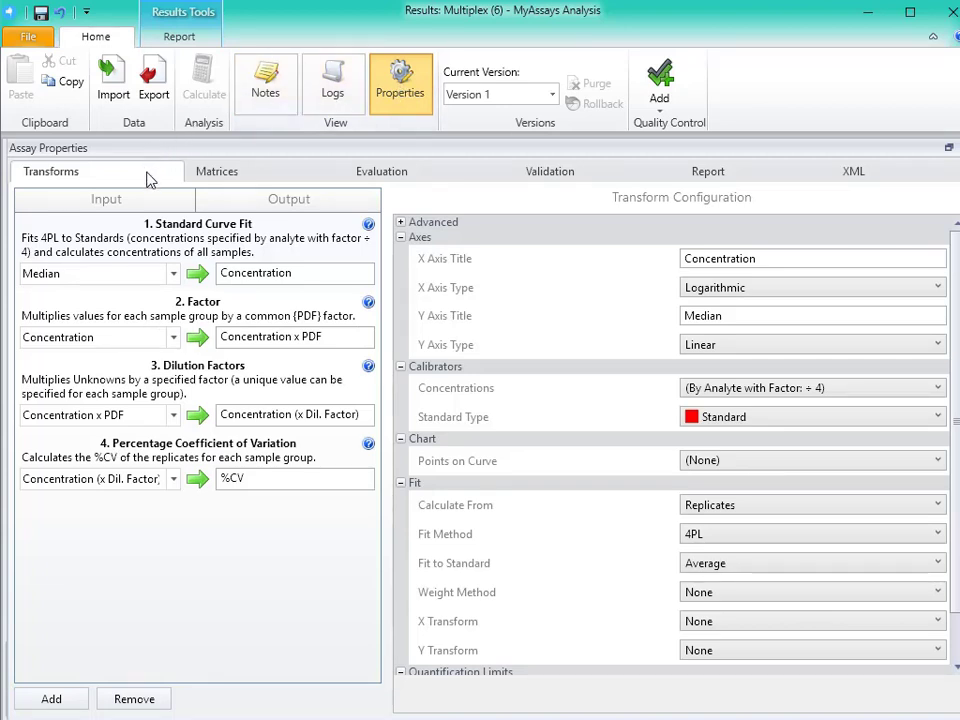
{"action": "left_click", "coordinate": [209, 233]}
Try Series and a units column for calibrator concentrations, then keep Start Conc. with ÷4
{"action": "left_click", "coordinate": [716, 393]}
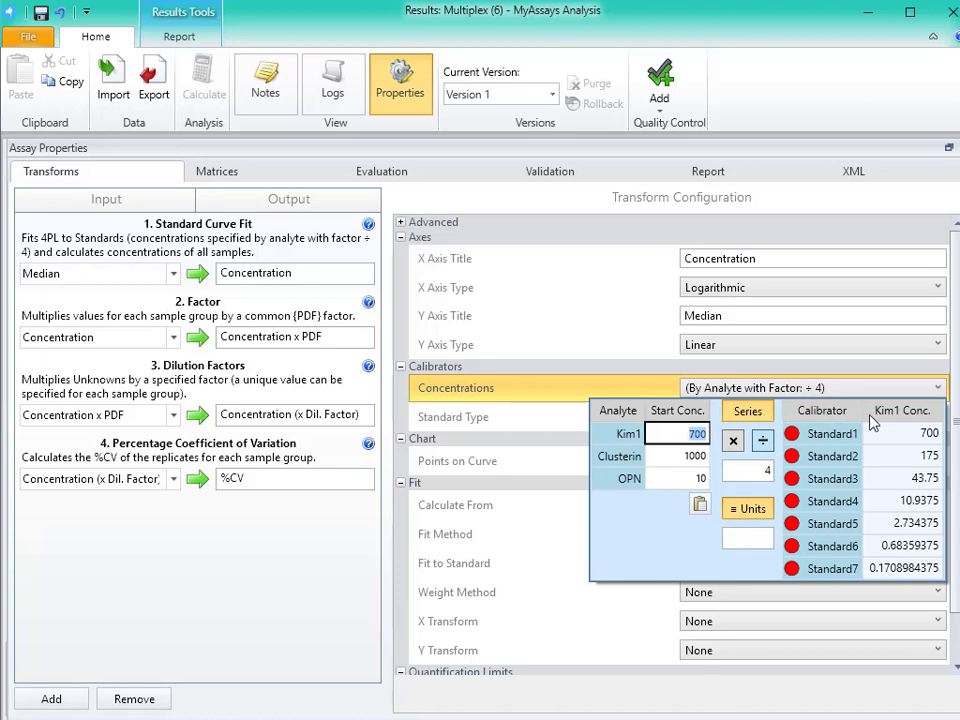
{"action": "left_click", "coordinate": [748, 412]}
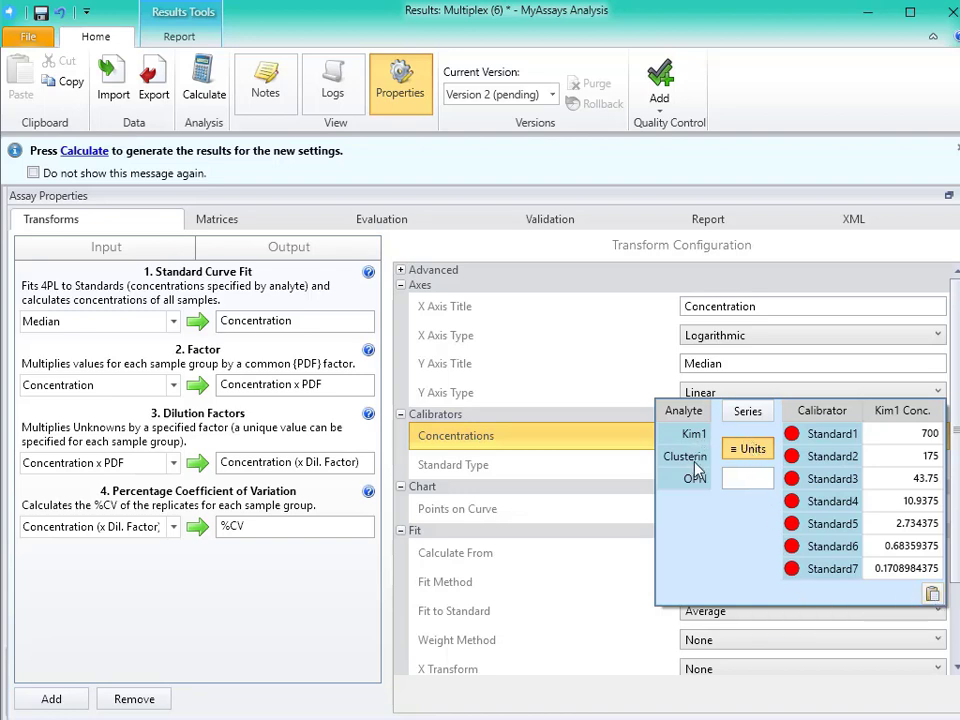
{"action": "left_click", "coordinate": [752, 450]}
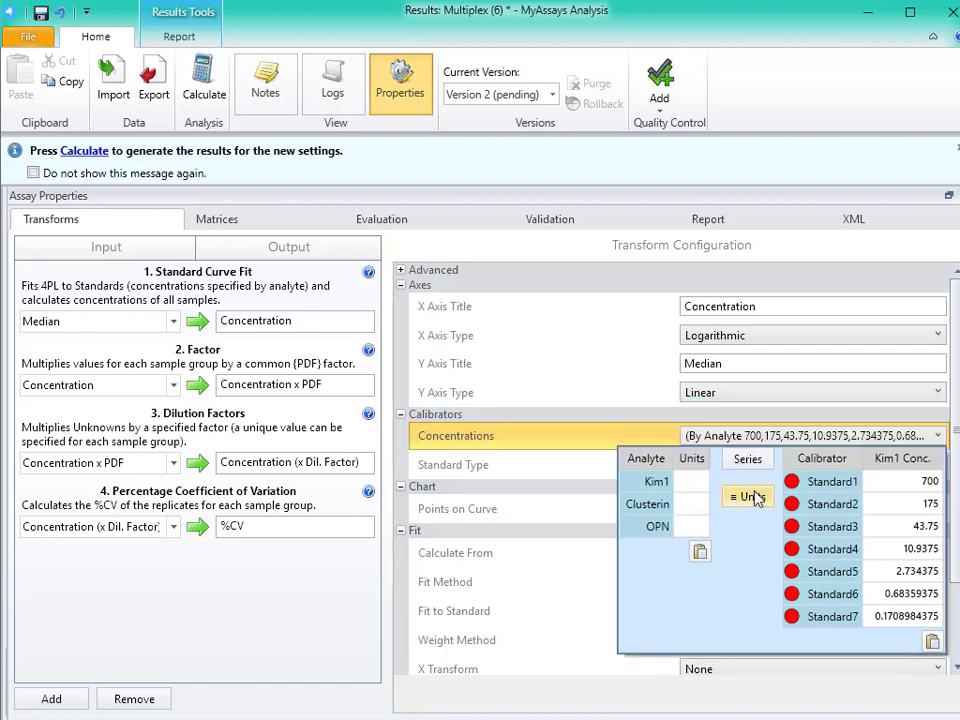
{"action": "left_click", "coordinate": [755, 498]}
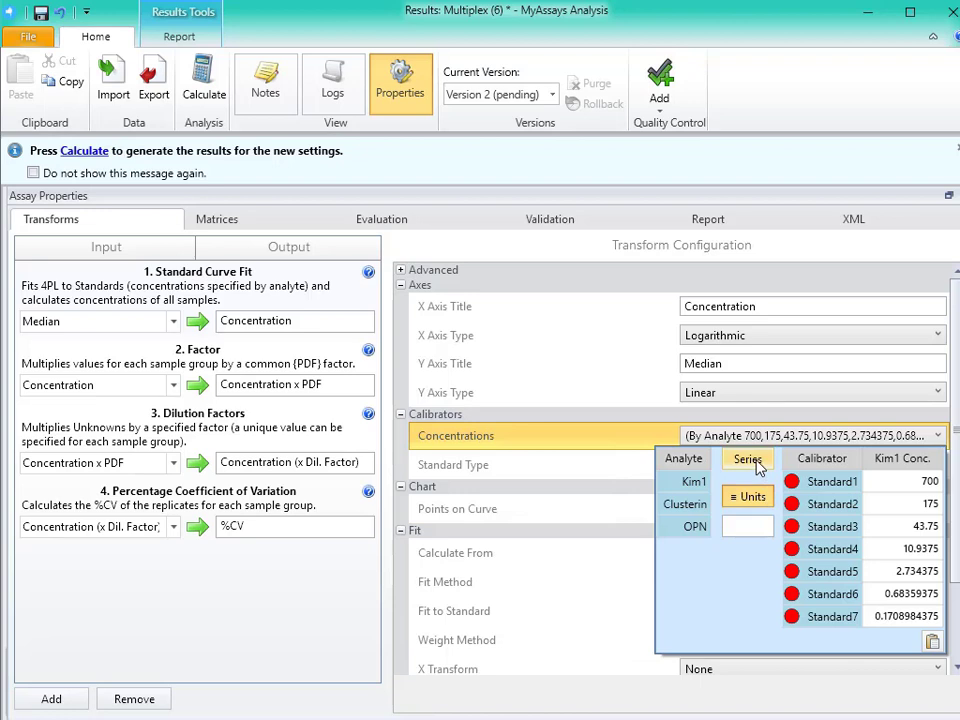
{"action": "left_click", "coordinate": [758, 460]}
{"action": "left_click", "coordinate": [765, 438]}
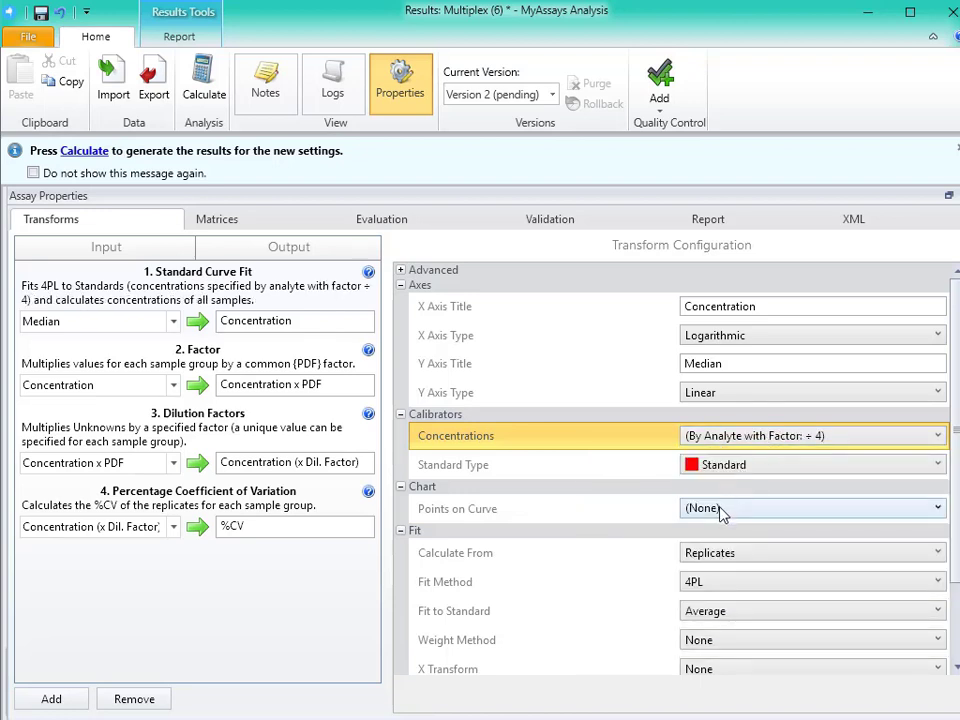
{"action": "scroll", "coordinate": [690, 510], "scroll_direction": "down", "scroll_amount": 3}
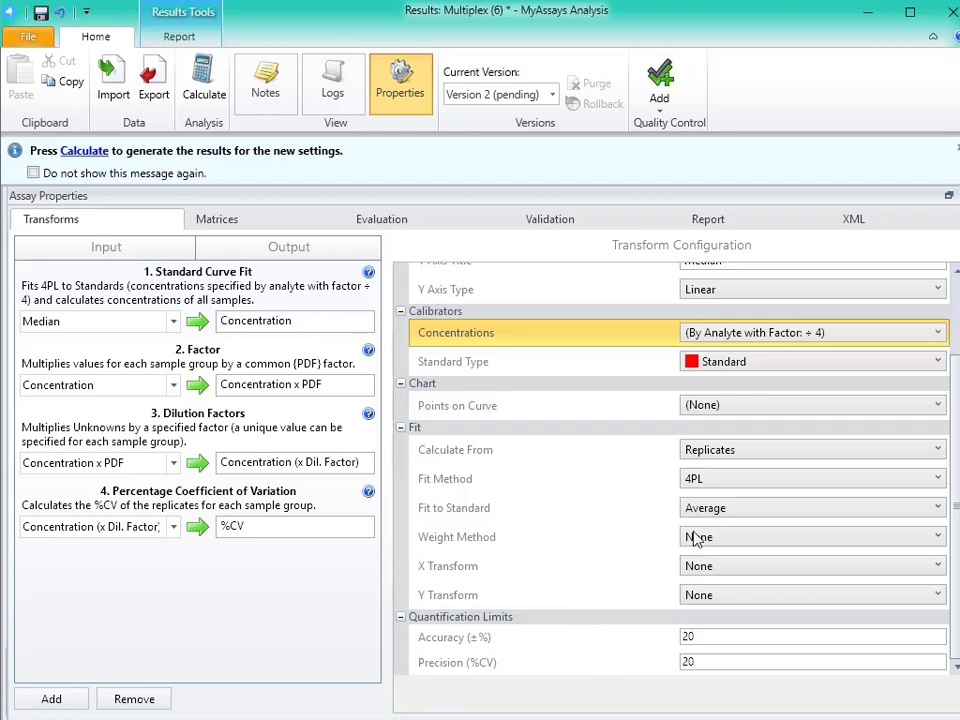
{"action": "left_click", "coordinate": [741, 484]}
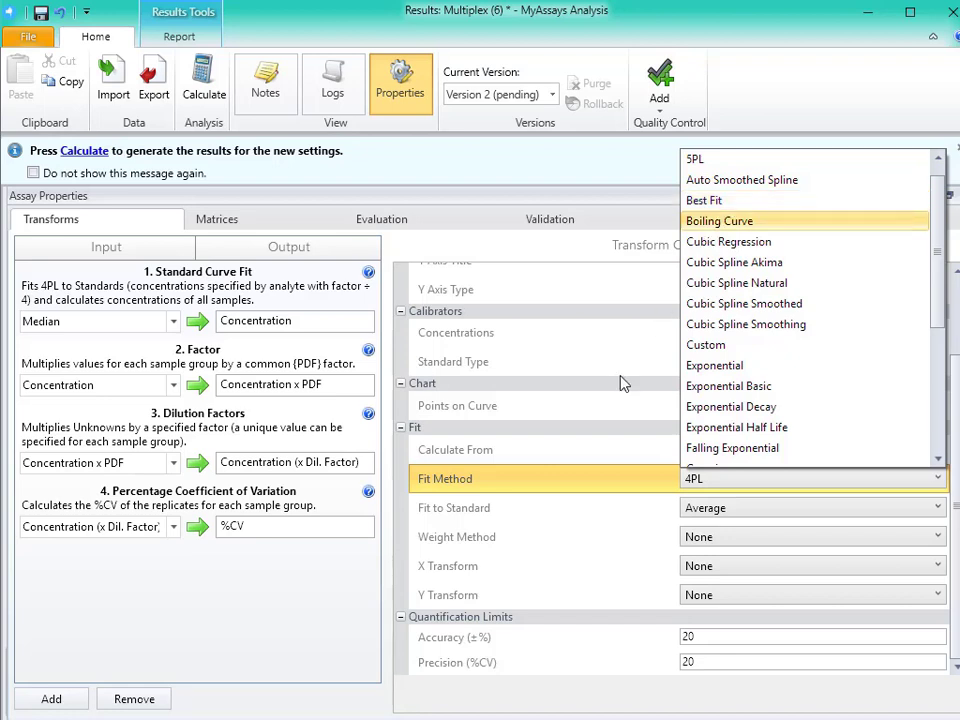
{"action": "left_click", "coordinate": [575, 485]}
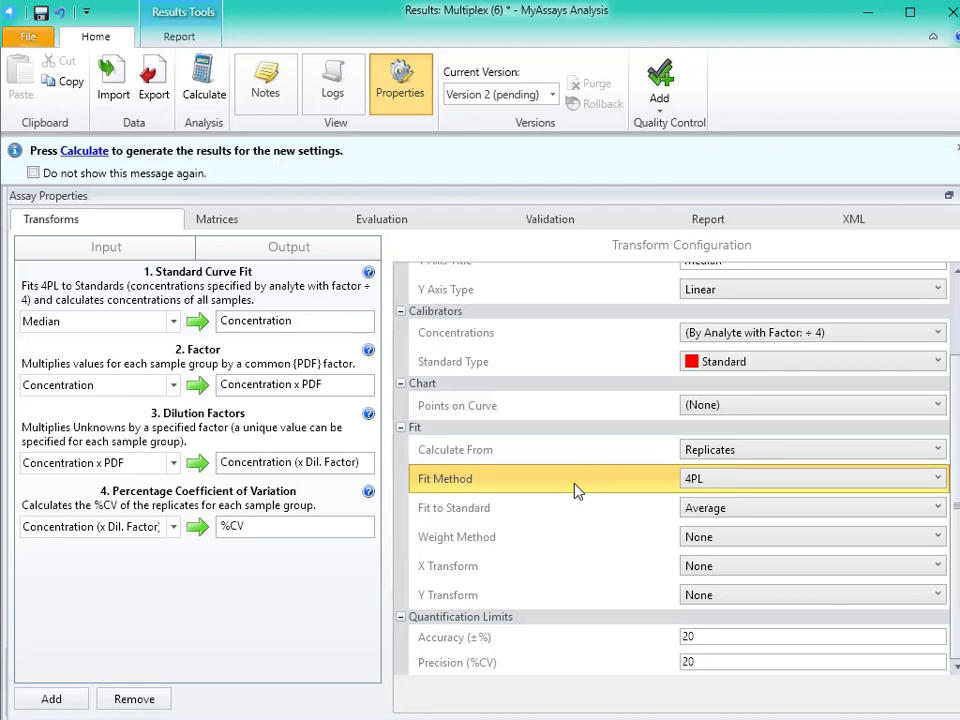
Review the Factor, Dilution Factors and Percentage Coefficient of Variation transform settings in turn
{"action": "left_click", "coordinate": [258, 358]}
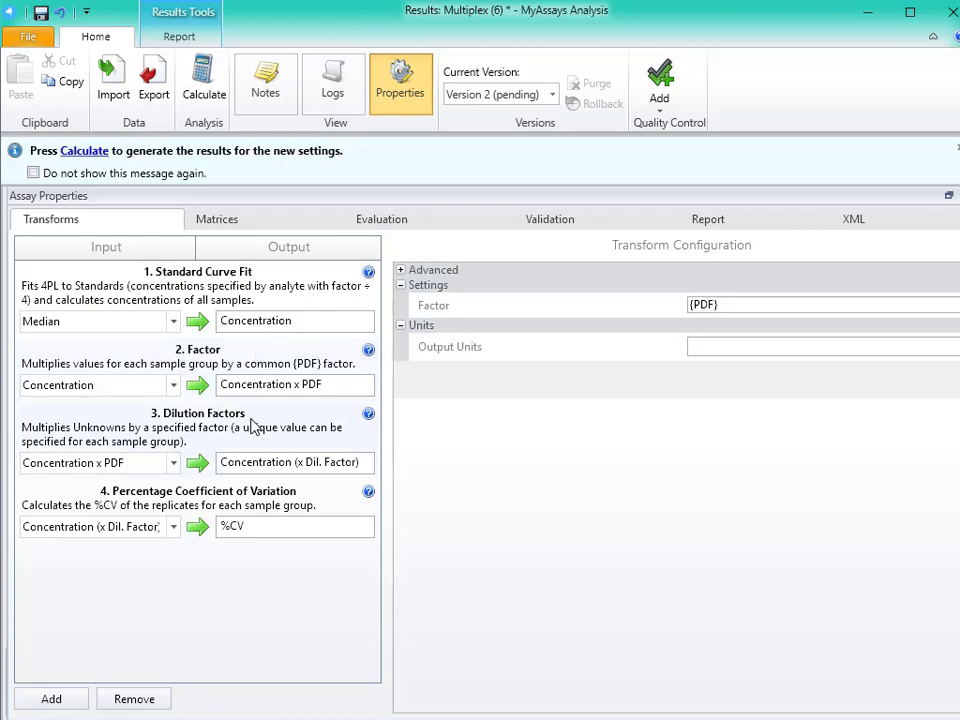
{"action": "left_click", "coordinate": [254, 427]}
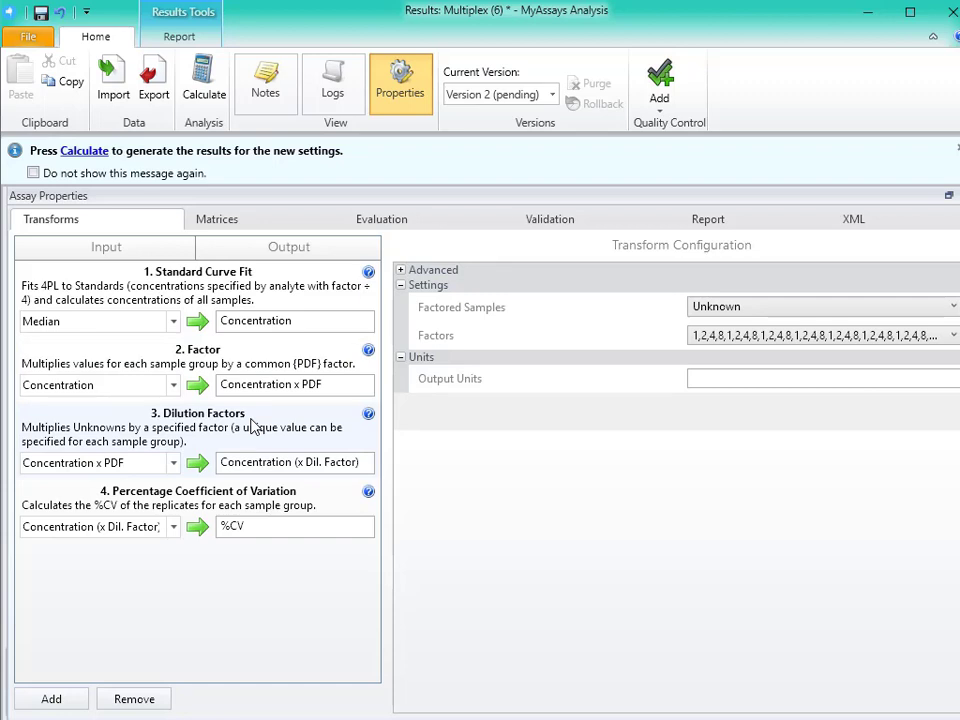
{"action": "left_click", "coordinate": [288, 503]}
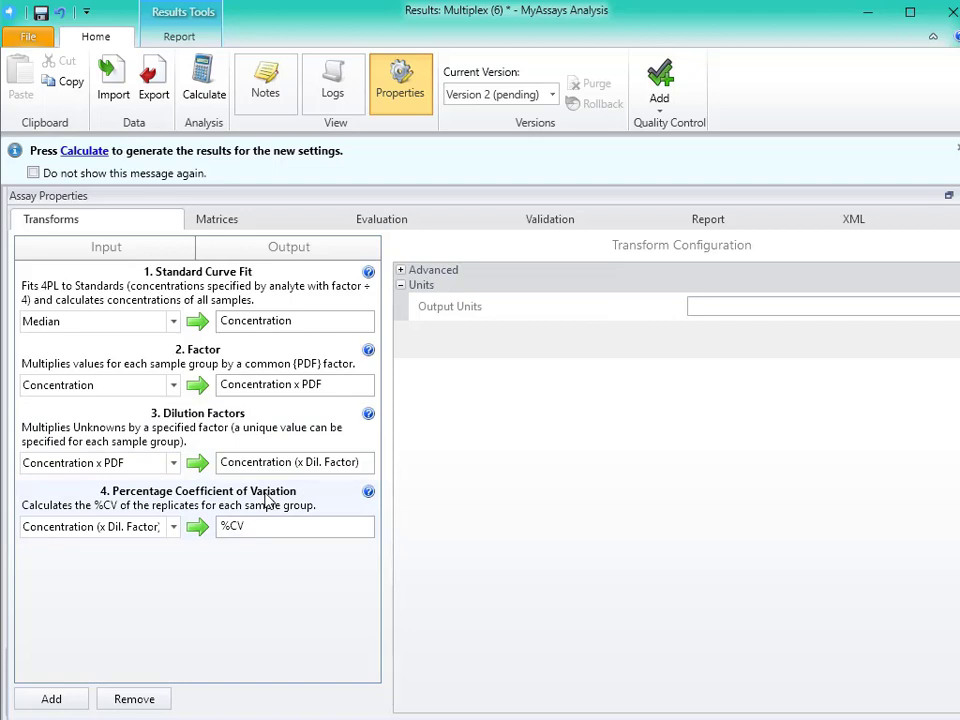
Inspect the 2. Concentration matrix settings, then show the Kim1 unknown sample results sheet
{"action": "left_click", "coordinate": [220, 223]}
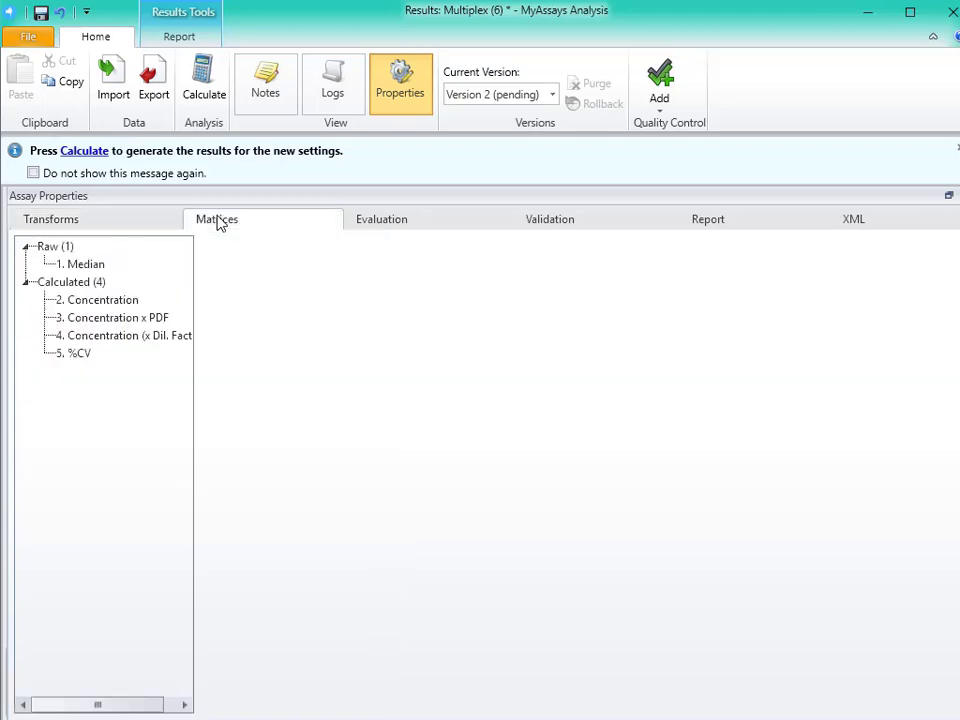
{"action": "left_click", "coordinate": [120, 303]}
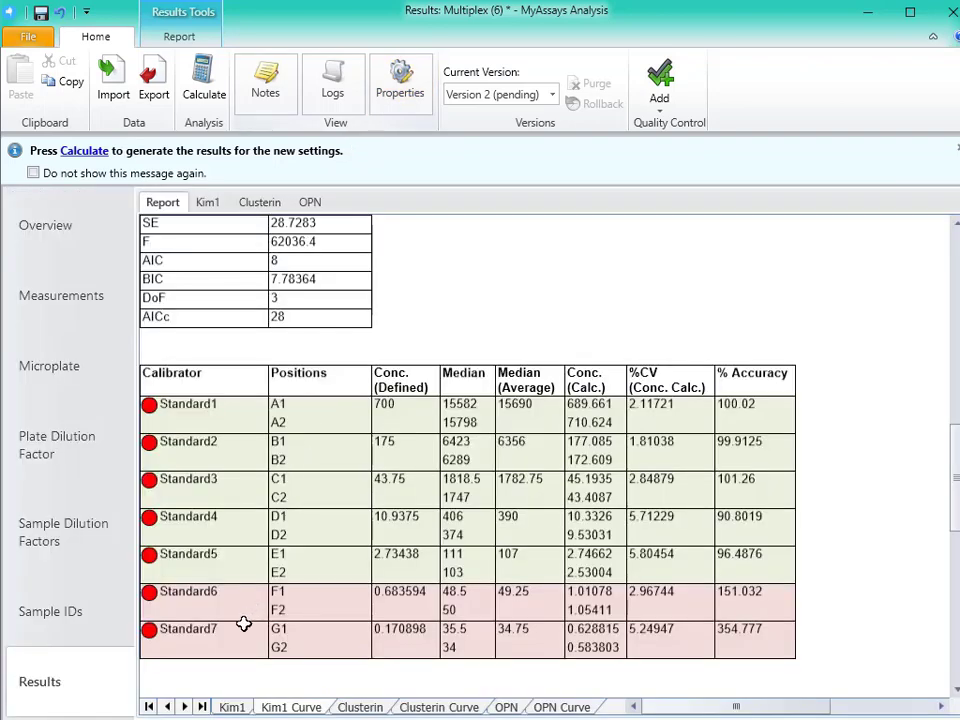
{"action": "left_click", "coordinate": [232, 707]}
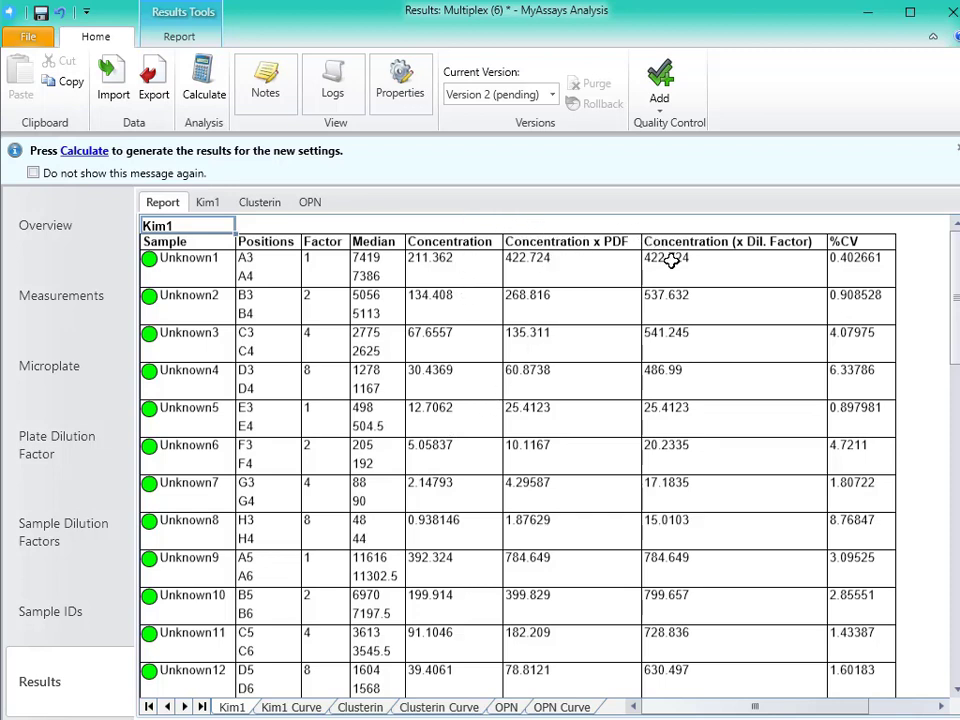
Exclude the Concentration and Concentration x PDF matrices from the sample tables
{"action": "left_click", "coordinate": [400, 86]}
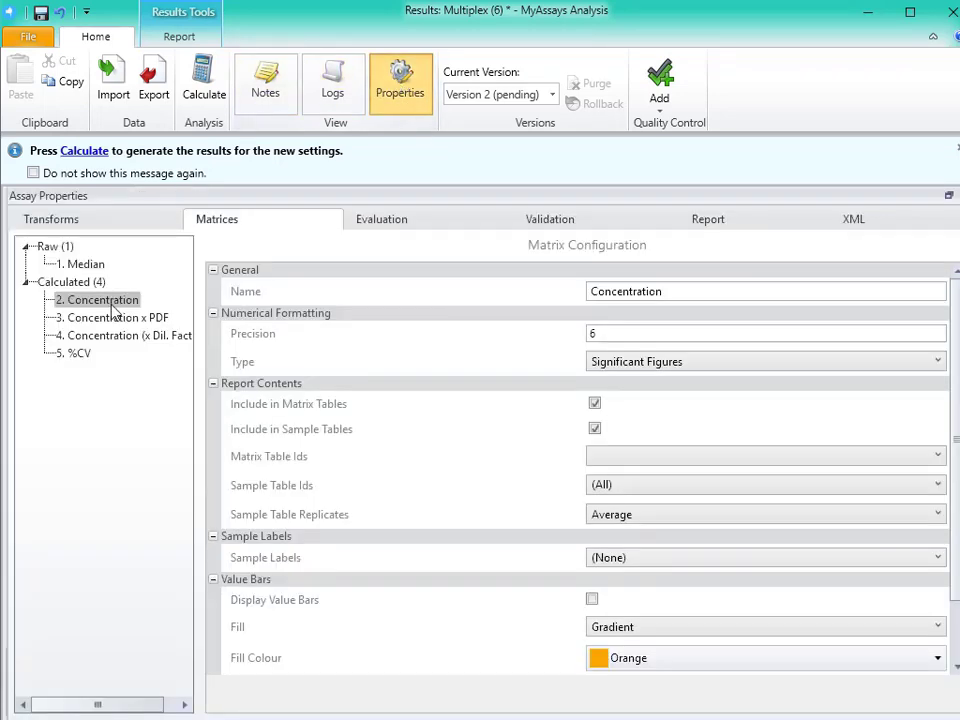
{"action": "left_click", "coordinate": [595, 430]}
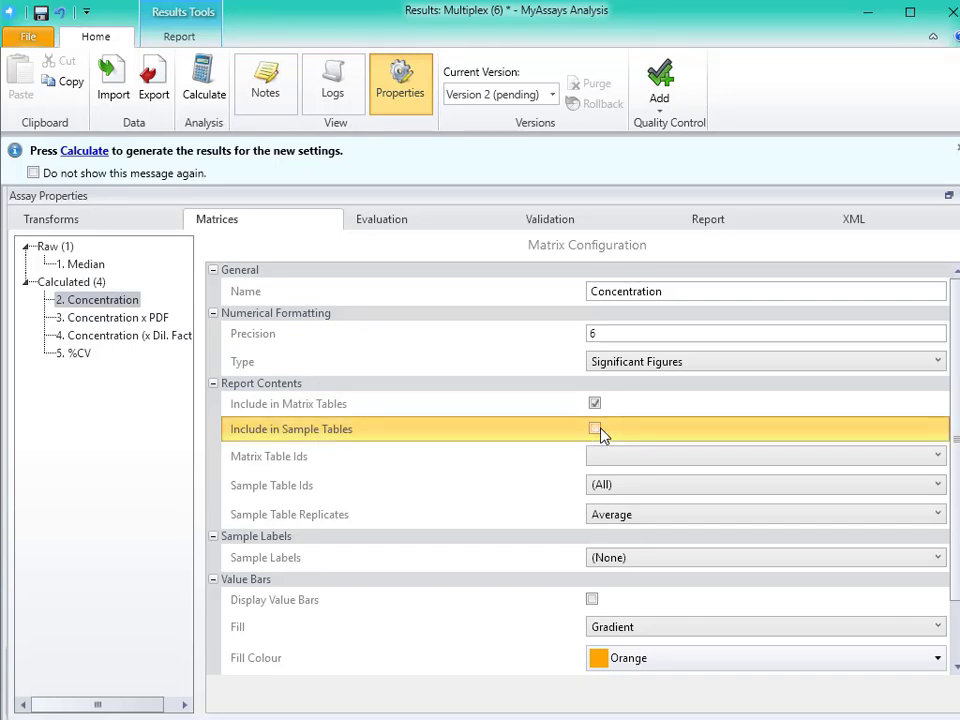
{"action": "left_click", "coordinate": [150, 319]}
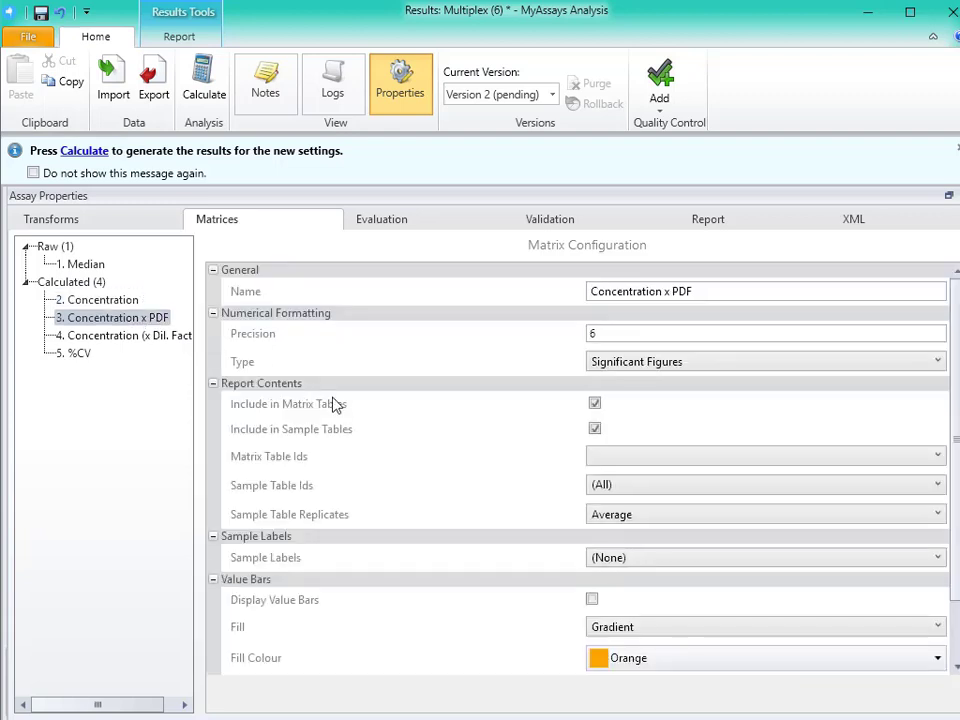
{"action": "left_click", "coordinate": [595, 430]}
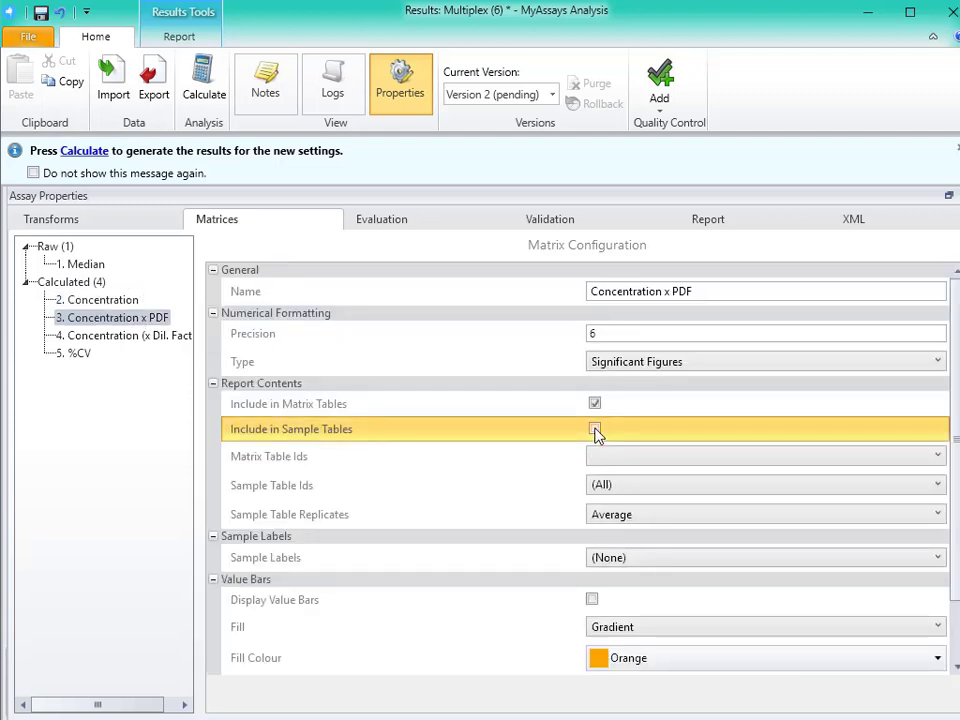
Rename the Concentration (x Dil. Factor) matrix to 'Final Concentration'
{"action": "left_click", "coordinate": [148, 338]}
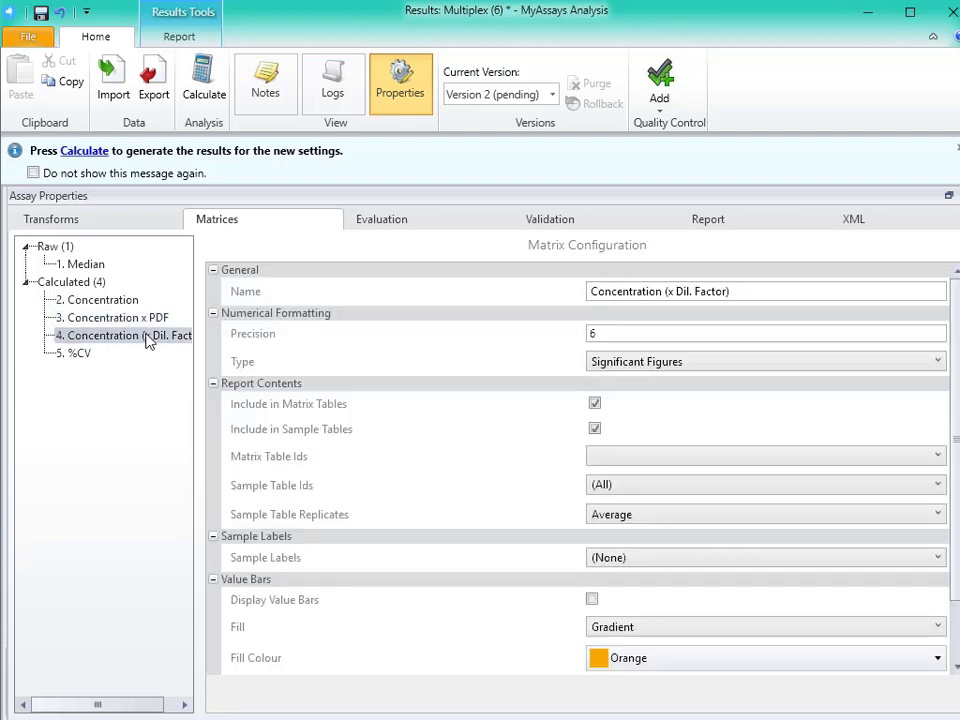
{"action": "left_click", "coordinate": [747, 288]}
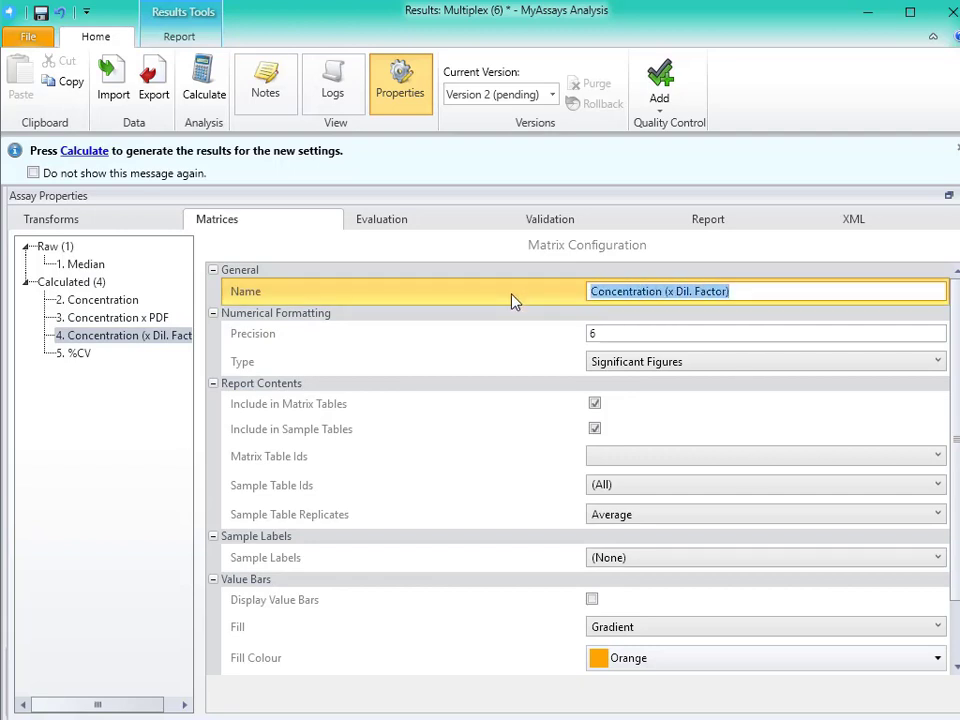
{"action": "type", "text": "Final Concentration"}
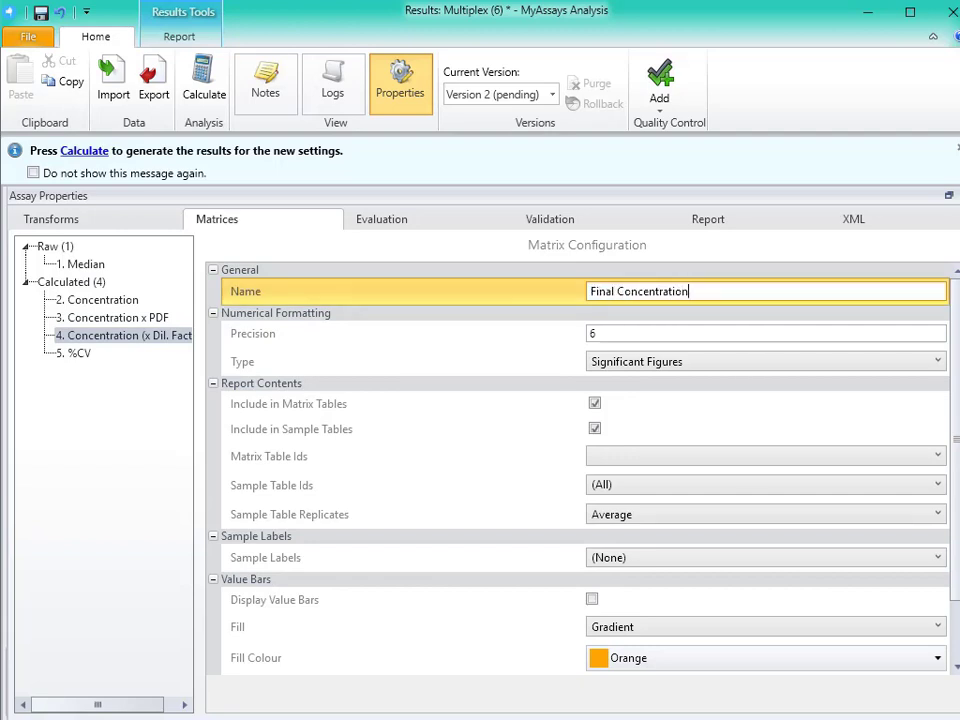
{"action": "key", "text": "Return"}
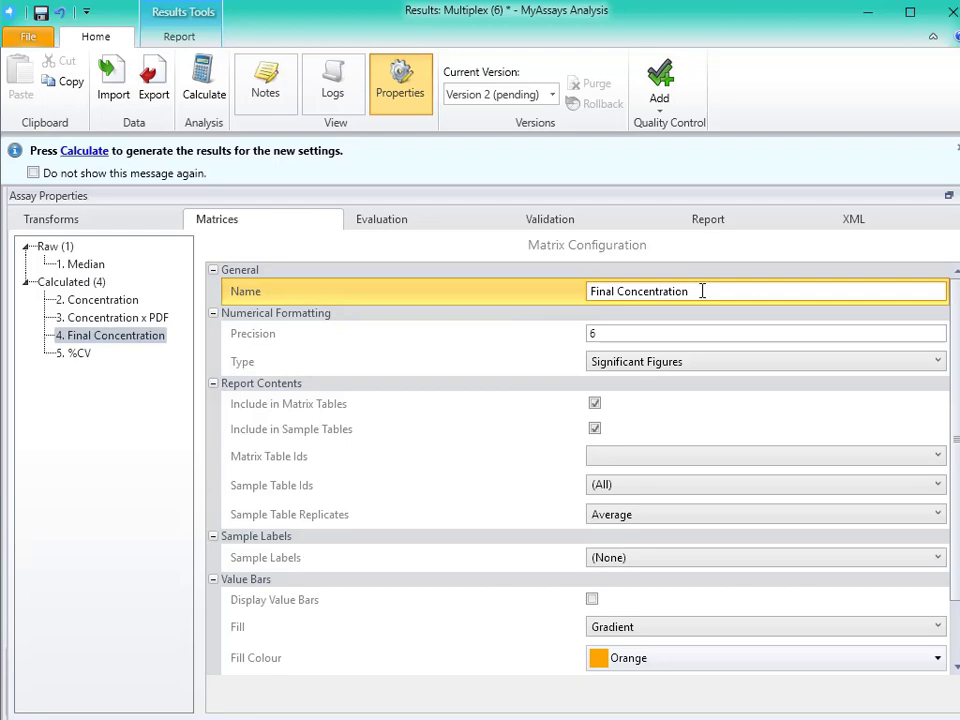
Recalculate so Kim1 lists Final Concentration, then bring up Save options, cancelling Save Protocol As
{"action": "left_click", "coordinate": [196, 78]}
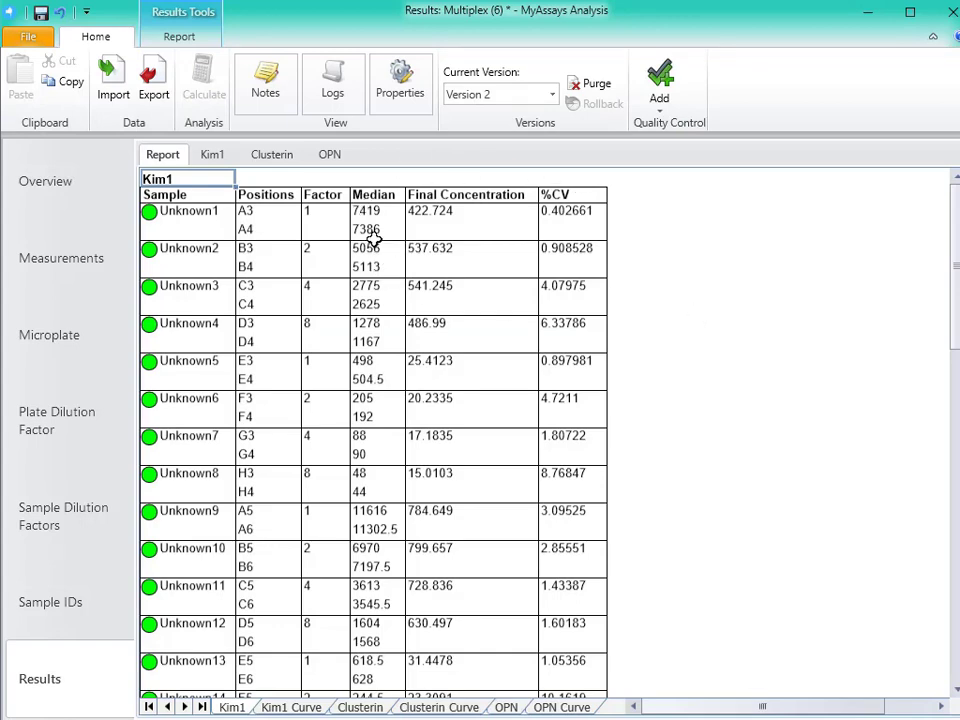
{"action": "left_click", "coordinate": [42, 41]}
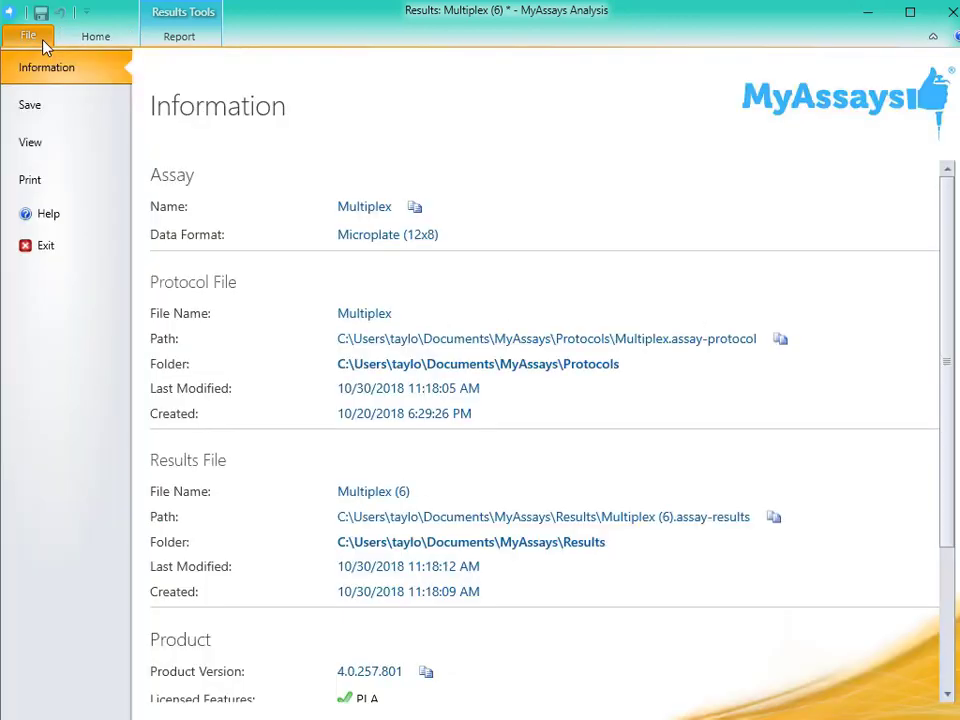
{"action": "left_click", "coordinate": [41, 116]}
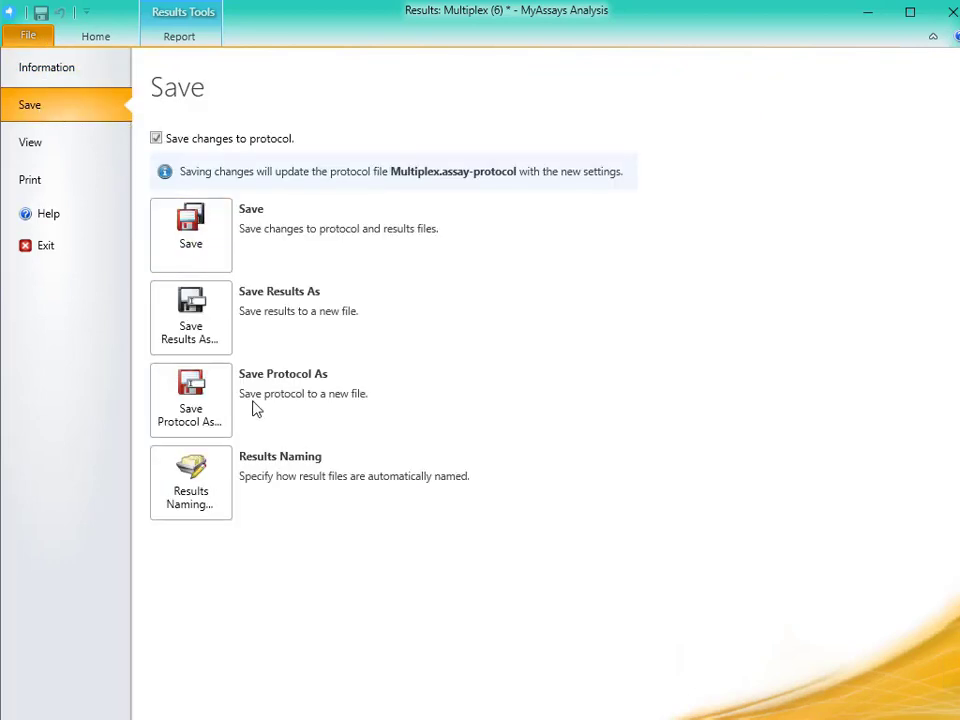
{"action": "left_click", "coordinate": [200, 411]}
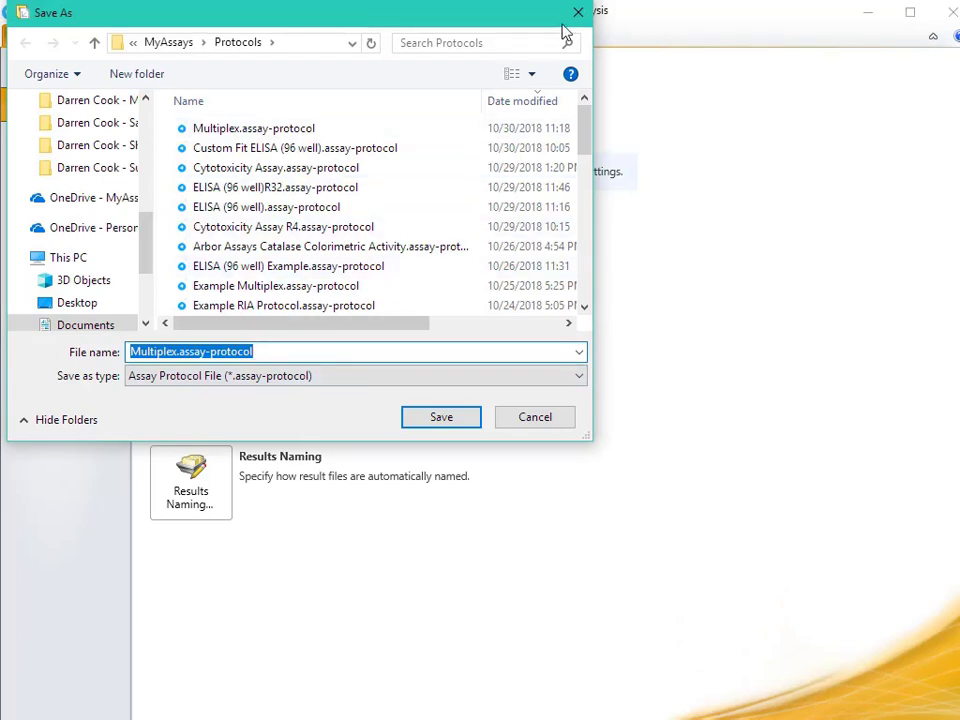
{"action": "left_click", "coordinate": [577, 14]}
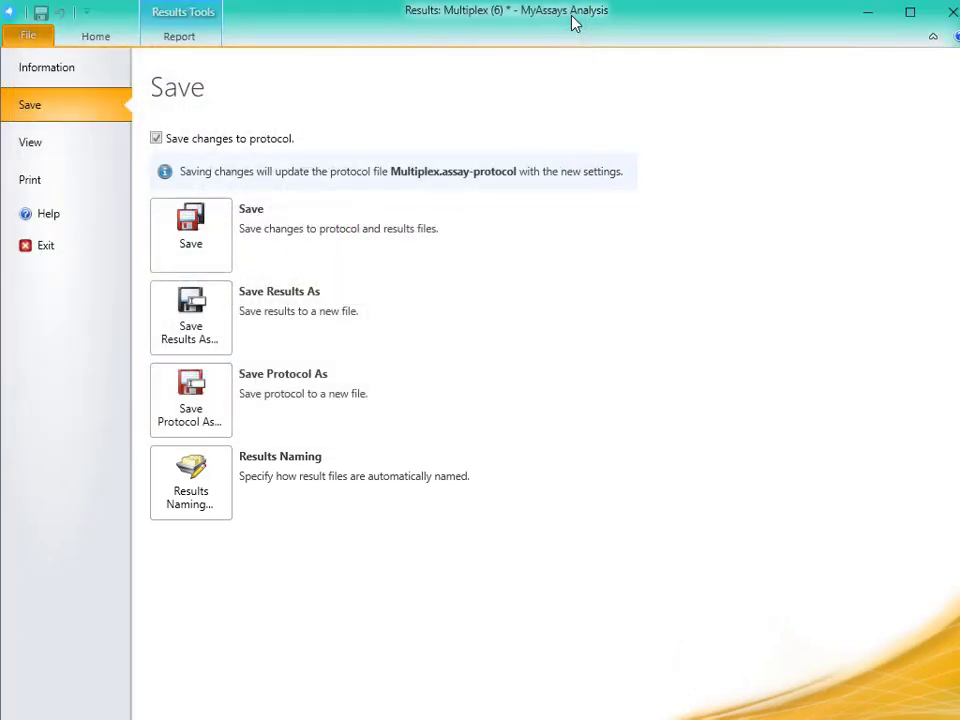